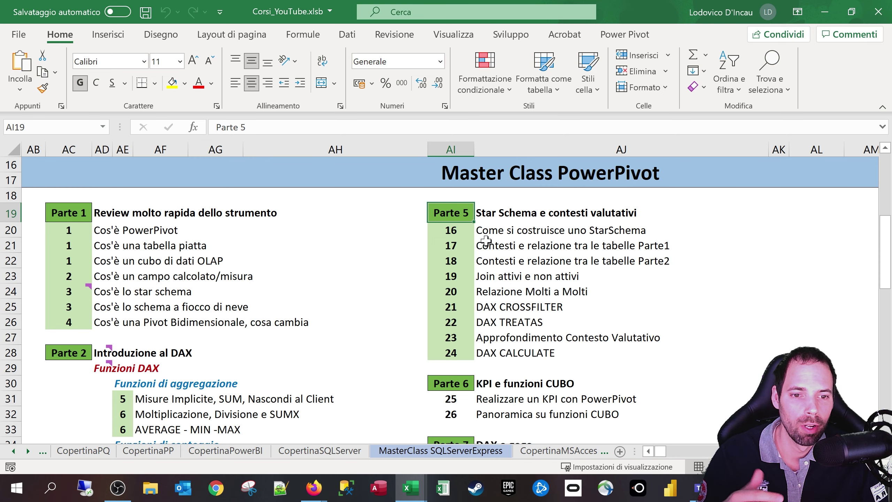
# Review the Parte 6 KPI lessons, including Realizzare un KPI con PowerPivot and Panoramica su funzioni CUBO.
pyautogui.scroll(-1, 486, 242)
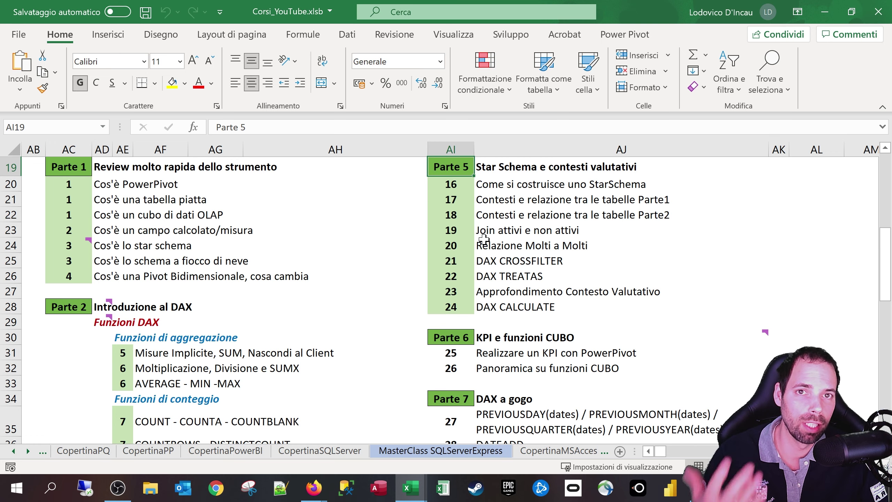
pyautogui.scroll(-2, 480, 262)
pyautogui.scroll(1, 481, 297)
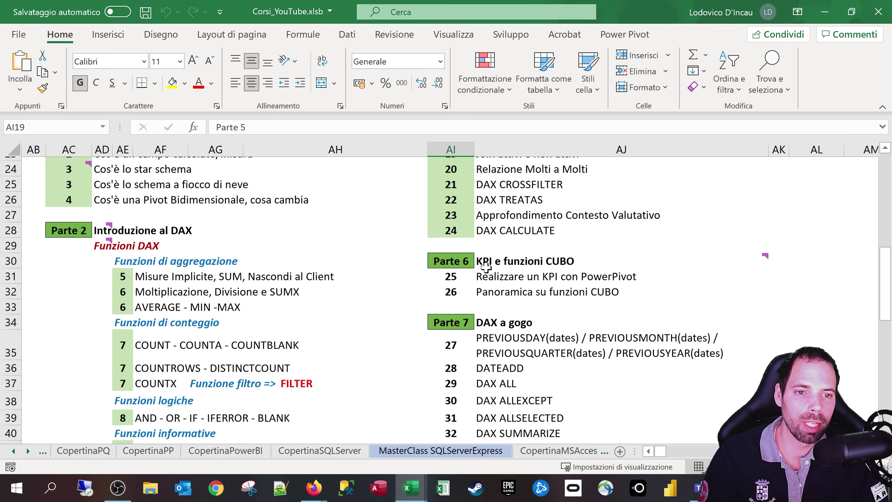
pyautogui.moveTo(449, 289); pyautogui.dragTo(551, 327)
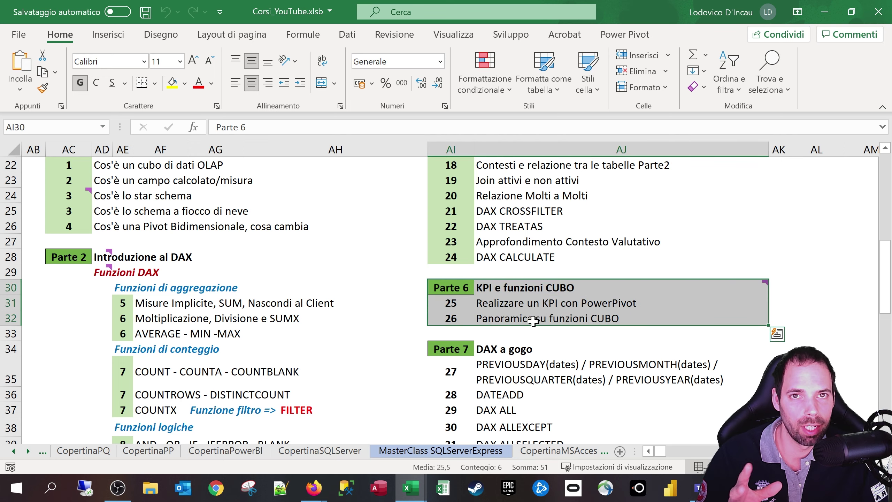
pyautogui.click(530, 332)
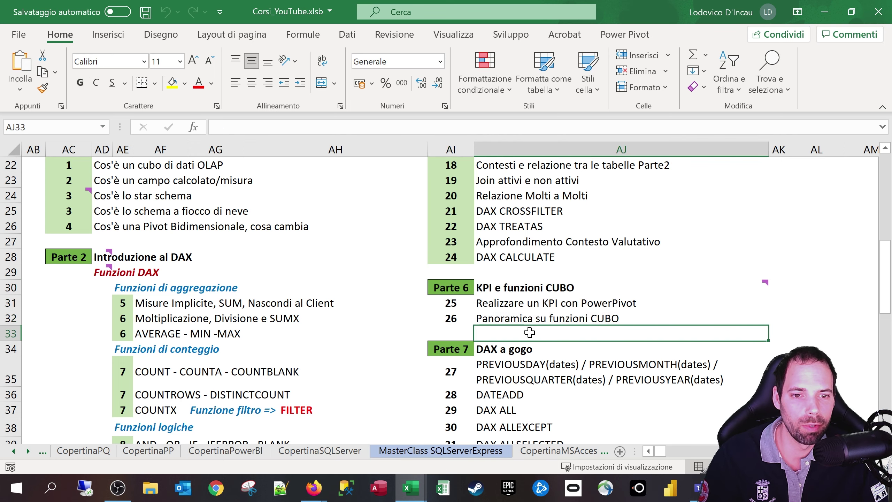
pyautogui.click(485, 304)
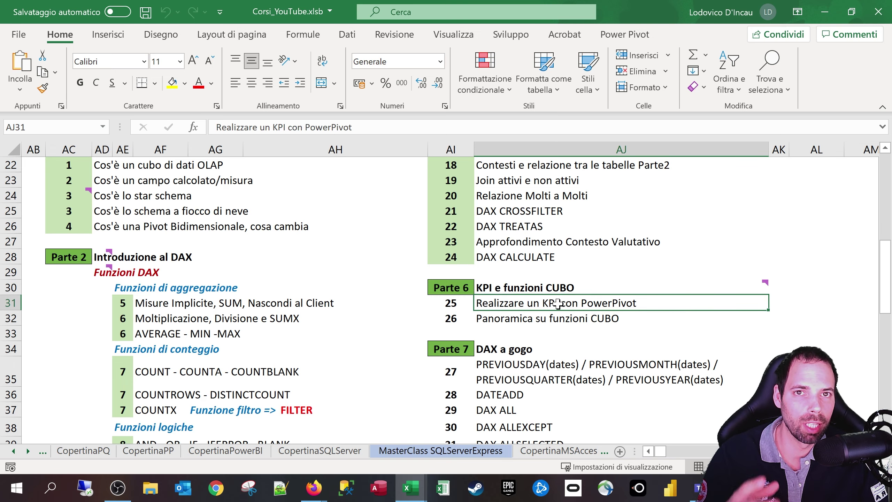
pyautogui.click(529, 319)
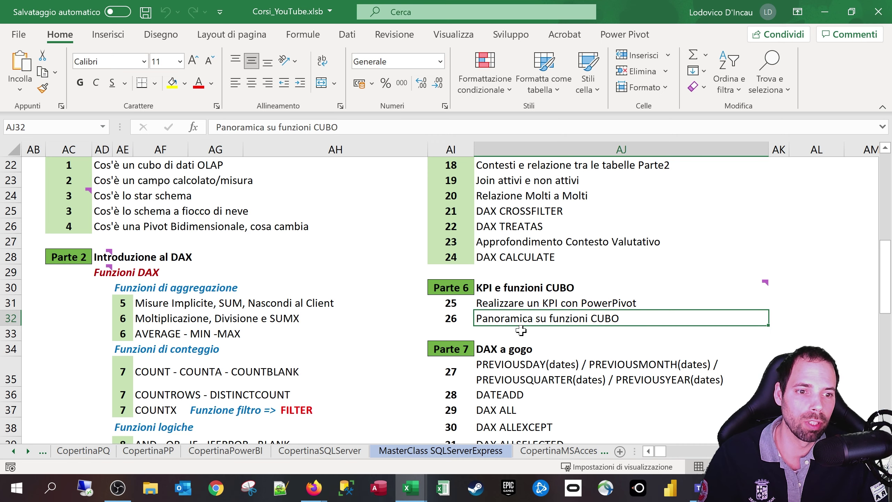
# Look over the Parte 7 DAX a gogo topic list and the Parte 6 label.
pyautogui.scroll(-1, 521, 331)
pyautogui.click(503, 308)
pyautogui.scroll(-1, 512, 318)
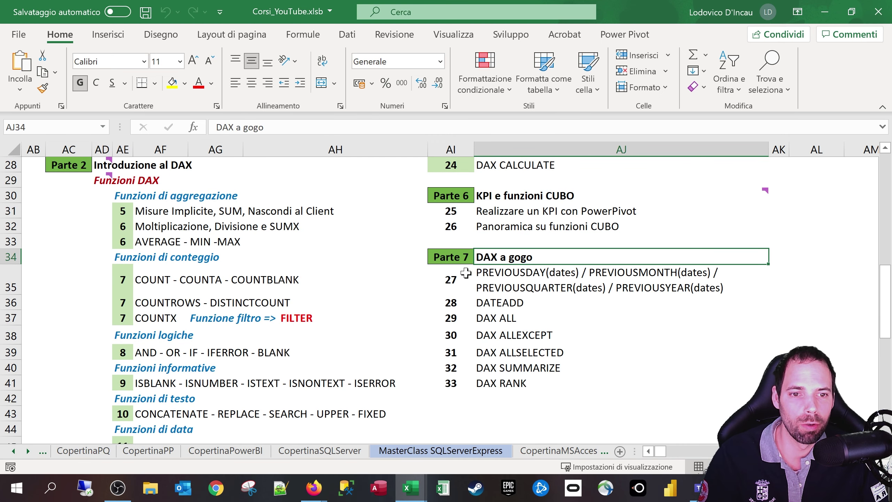
pyautogui.moveTo(501, 277); pyautogui.dragTo(506, 383)
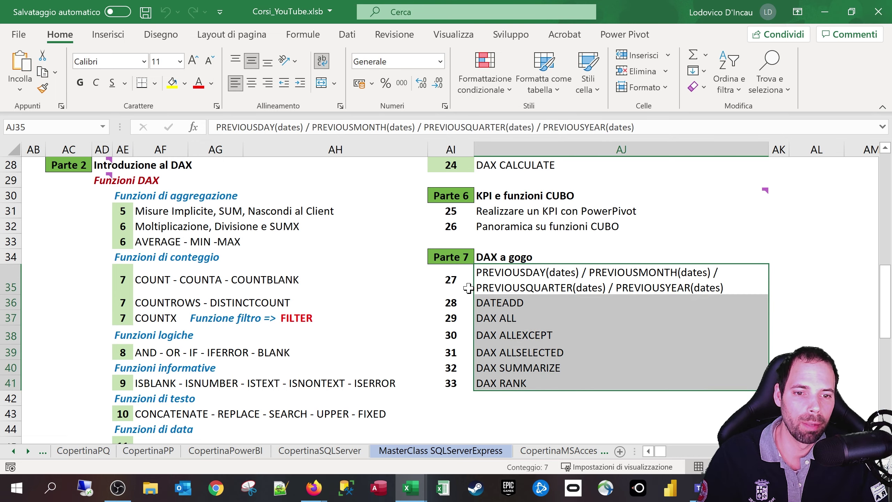
pyautogui.click(460, 262)
pyautogui.scroll(2, 461, 274)
pyautogui.click(453, 283)
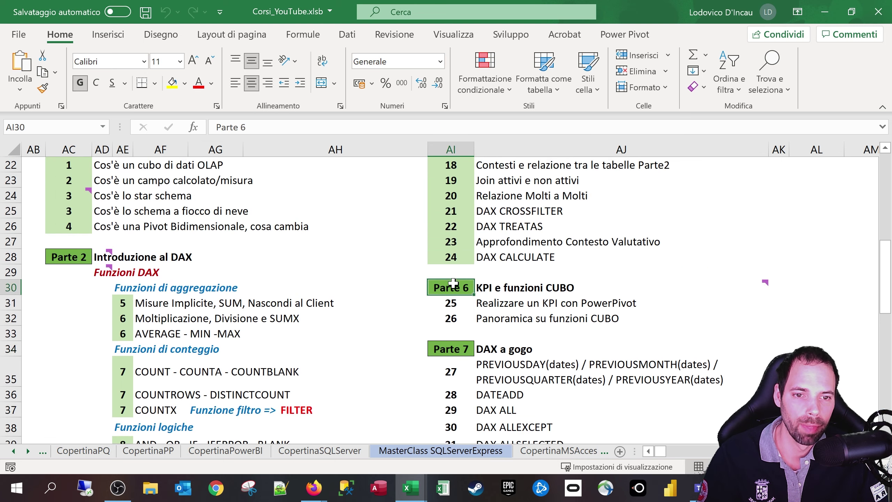
pyautogui.scroll(2, 453, 283)
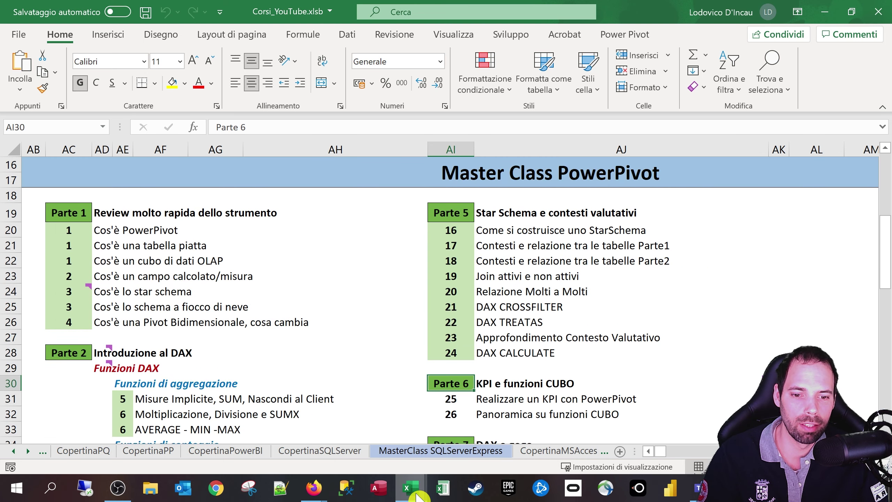
# Switch to the KPI PowerPivot workbook and inspect its Famiglia names and Qty values.
pyautogui.moveTo(411, 488)
pyautogui.click(352, 432)
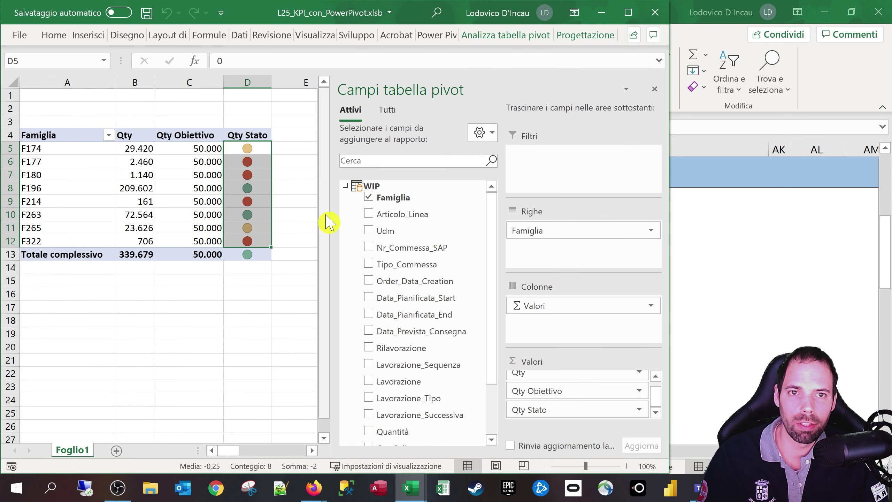
pyautogui.click(135, 164)
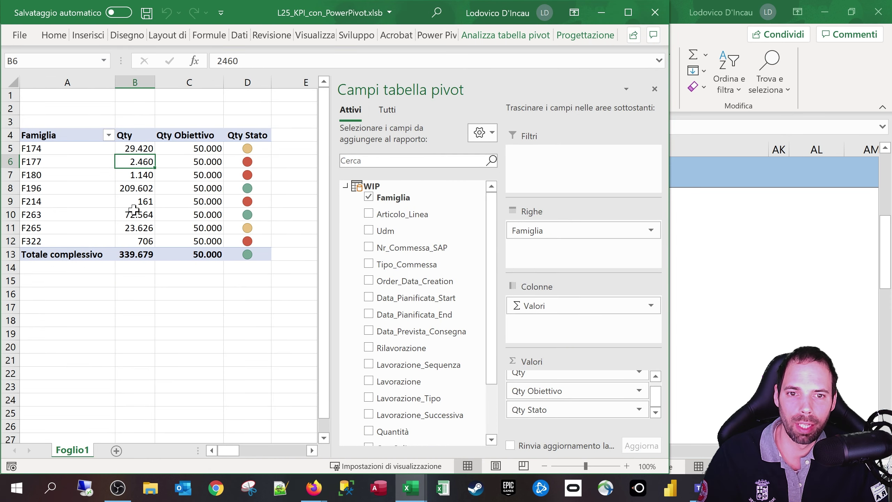
pyautogui.click(345, 186)
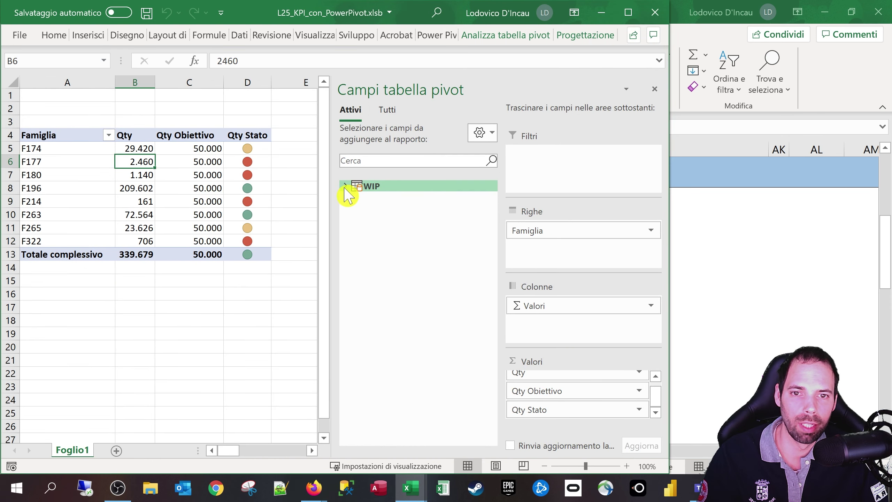
pyautogui.click(344, 187)
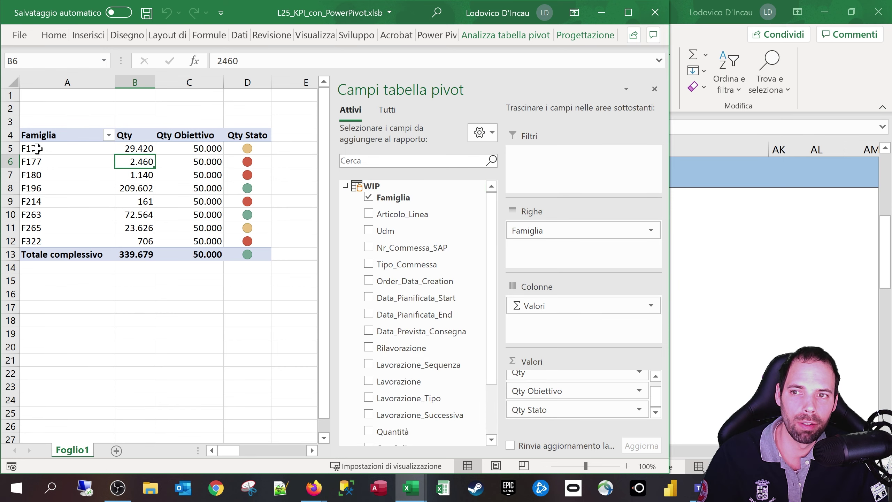
pyautogui.moveTo(33, 148); pyautogui.dragTo(50, 244)
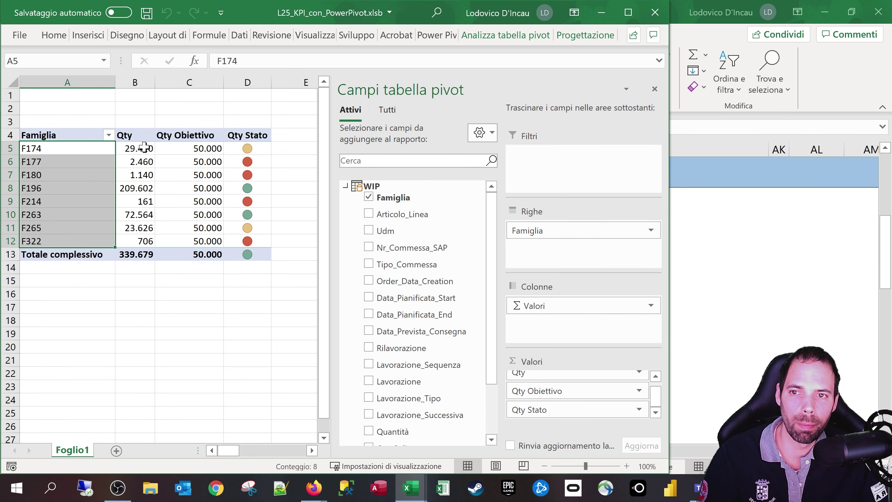
pyautogui.moveTo(144, 148); pyautogui.dragTo(144, 241)
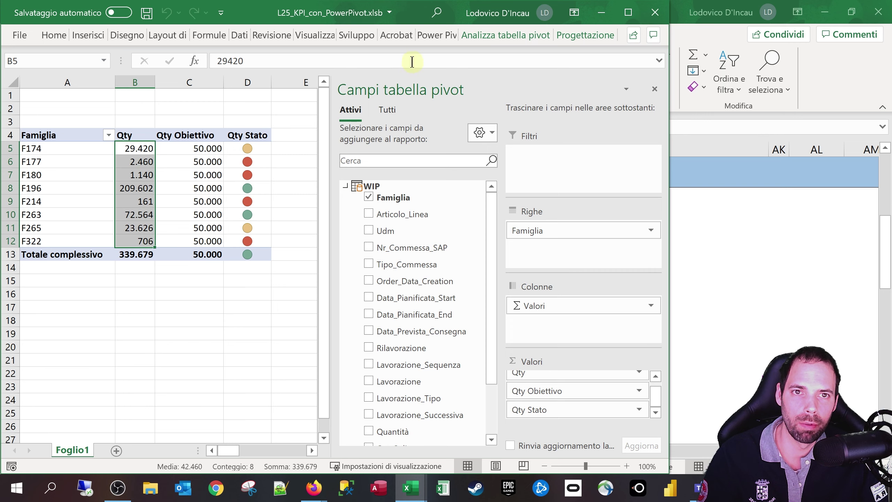
# Review the Qty and Count_Article measures in Gestisci misure, then close the window.
pyautogui.click(437, 35)
pyautogui.click(76, 67)
pyautogui.click(87, 109)
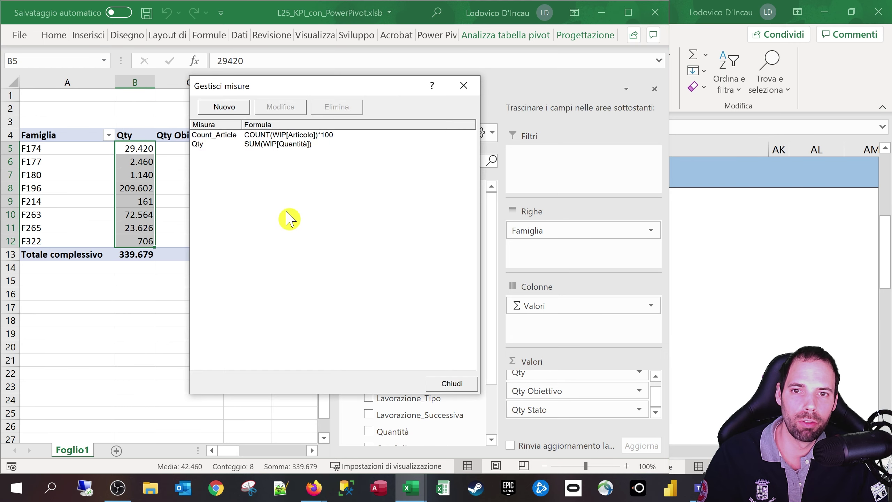
pyautogui.click(211, 145)
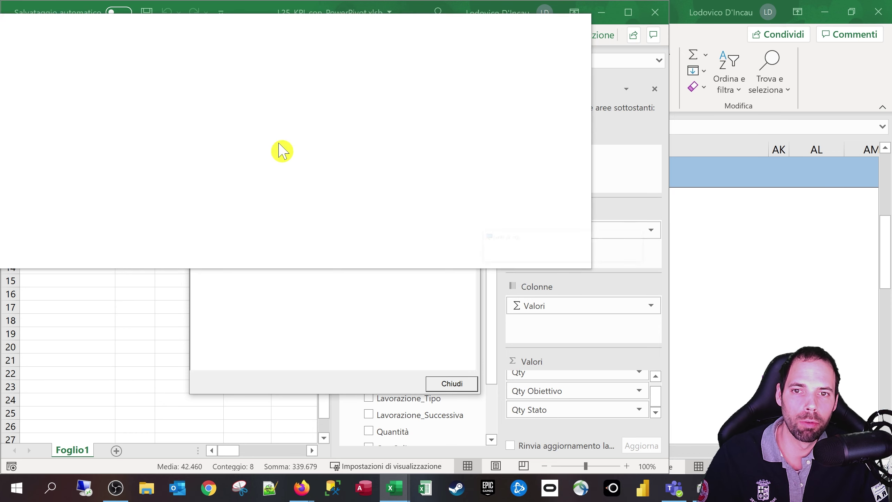
pyautogui.press('super+plus')
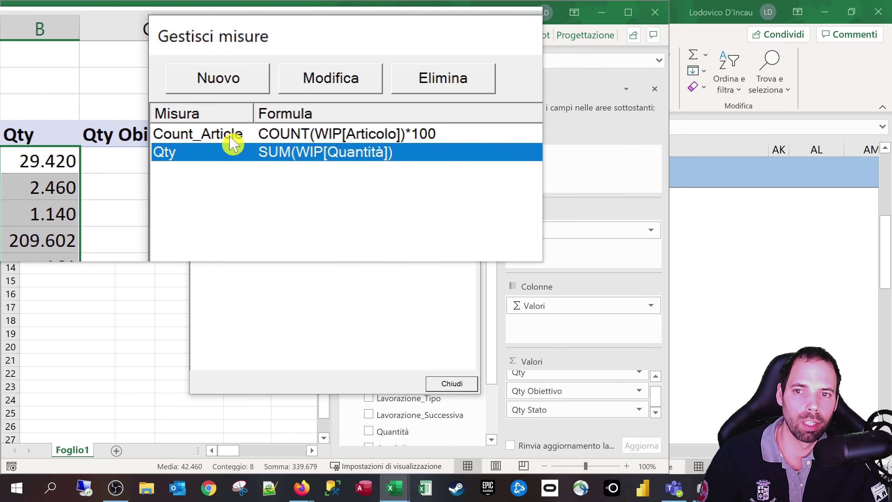
pyautogui.click(191, 127)
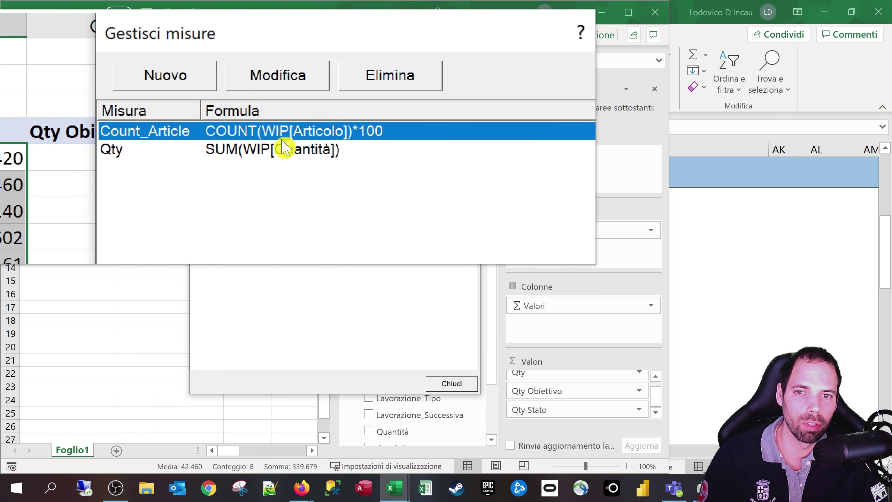
pyautogui.click(289, 145)
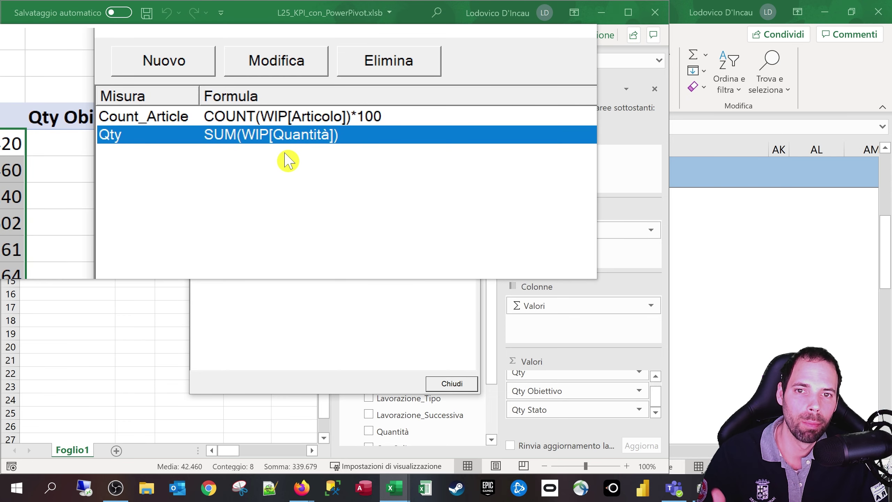
pyautogui.press('super+Escape')
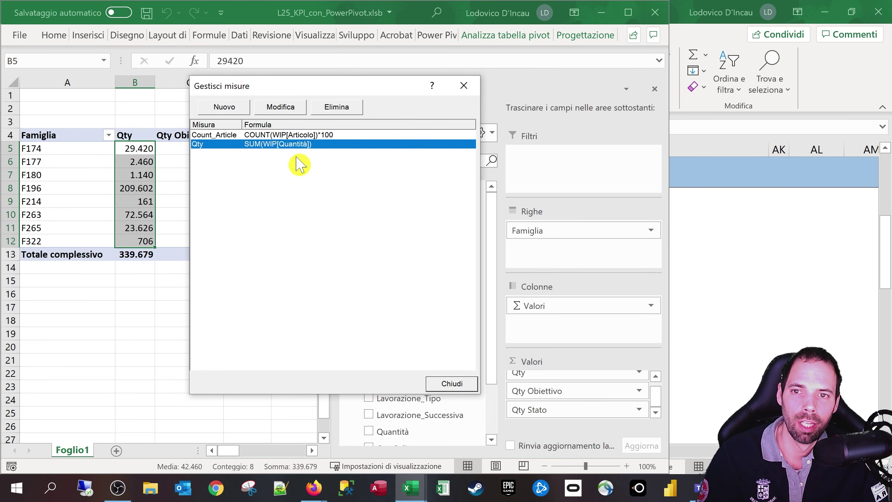
pyautogui.click(453, 383)
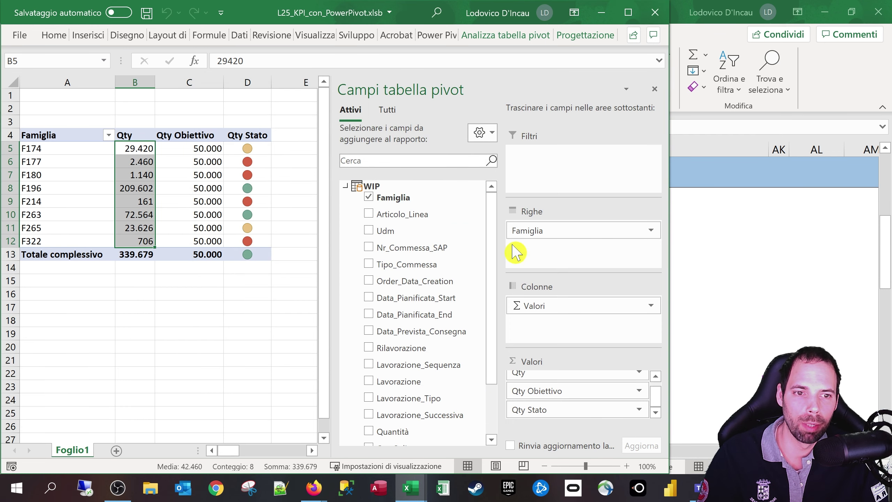
# Inspect the current Qty Obiettivo and Qty Stato columns, then remove both from the pivot values.
pyautogui.click(658, 376)
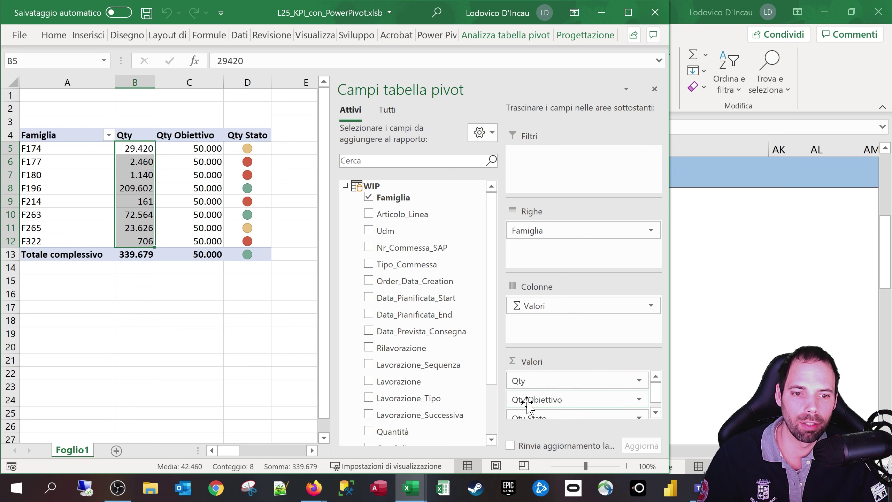
pyautogui.moveTo(168, 150); pyautogui.dragTo(185, 241)
pyautogui.click(656, 413)
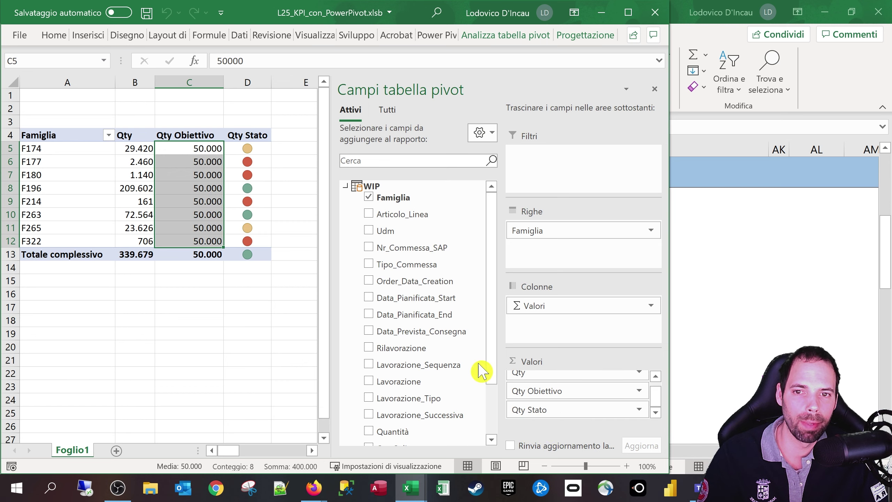
pyautogui.moveTo(247, 148); pyautogui.dragTo(249, 239)
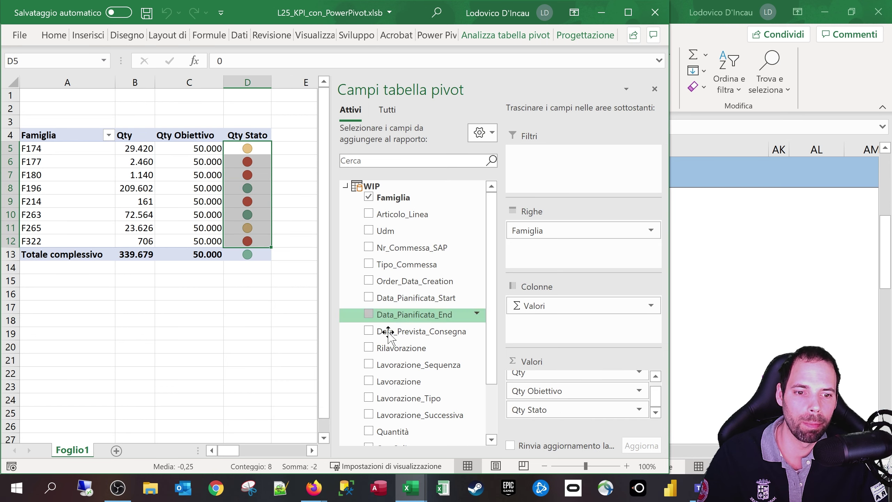
pyautogui.moveTo(548, 410); pyautogui.dragTo(418, 375)
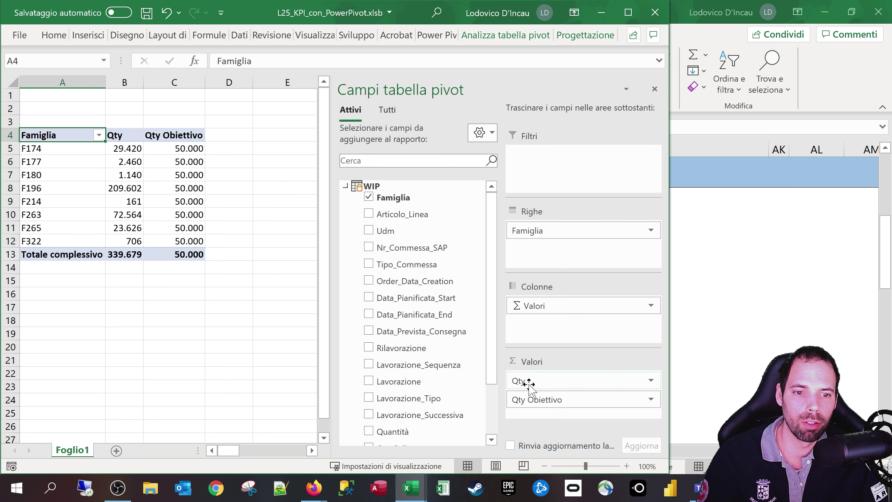
pyautogui.moveTo(537, 391); pyautogui.dragTo(489, 260)
# Expand the Qty KPI and add its Obiettivo and Stato fields to Valori.
pyautogui.scroll(-2, 492, 281)
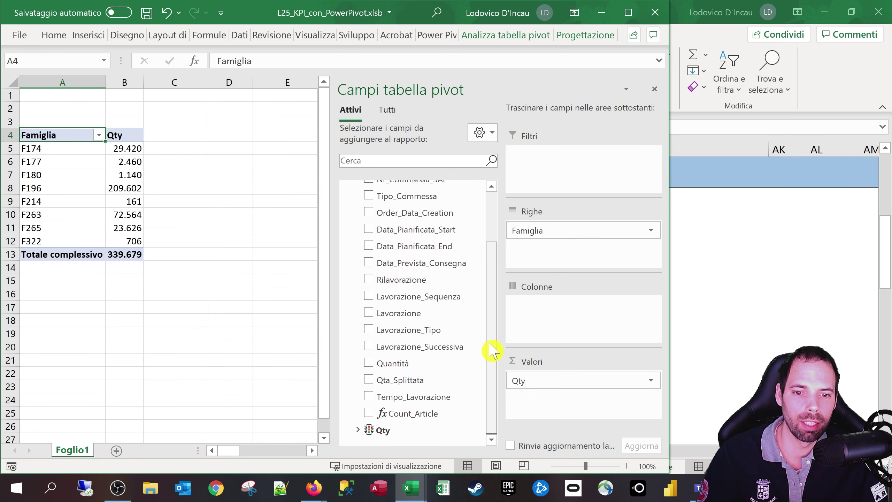
pyautogui.click(376, 433)
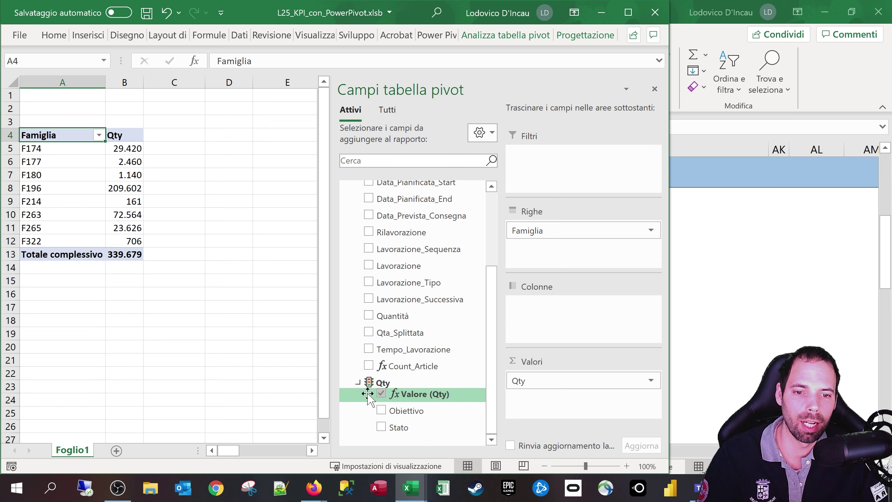
pyautogui.moveTo(390, 408); pyautogui.dragTo(551, 414)
pyautogui.moveTo(398, 427); pyautogui.dragTo(527, 422)
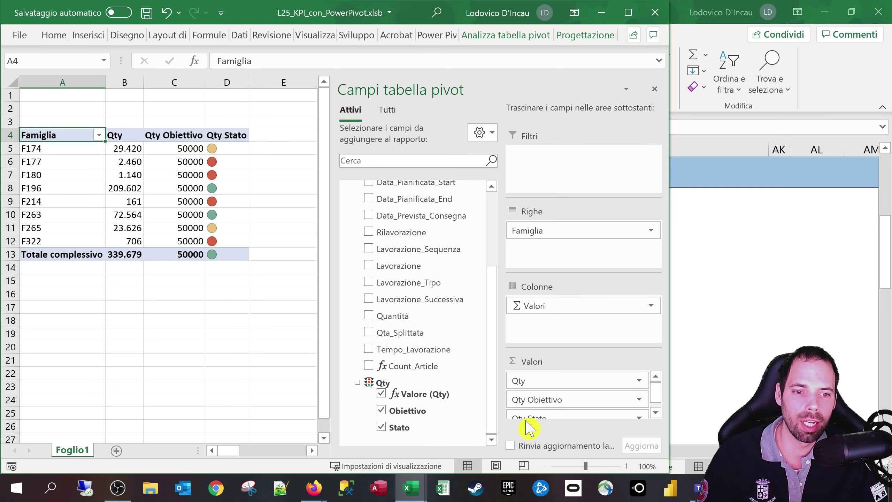
# Check the 50000 Qty targets and the green, yellow and red status icons per family.
pyautogui.moveTo(225, 149); pyautogui.dragTo(226, 254)
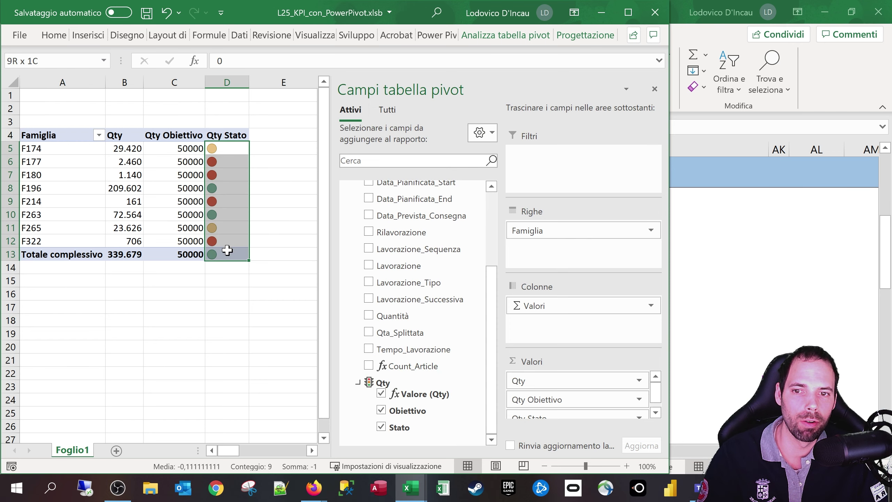
pyautogui.scroll(-1, 538, 397)
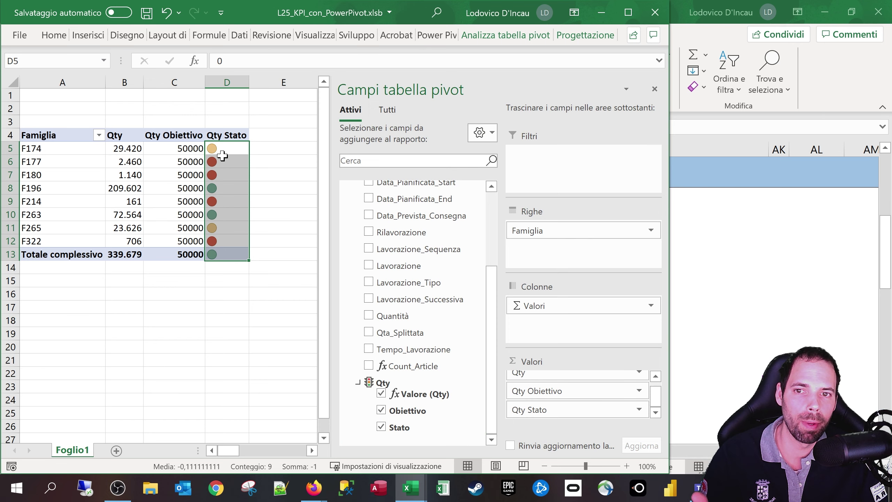
pyautogui.moveTo(222, 156); pyautogui.dragTo(221, 253)
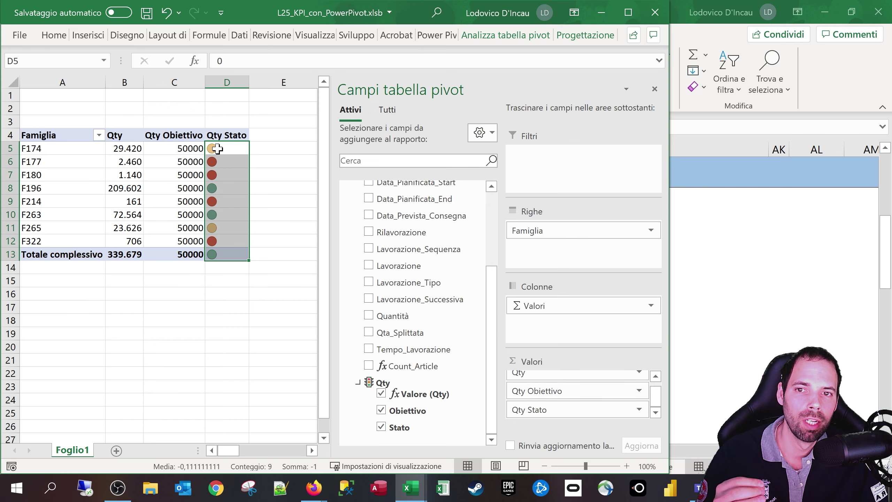
pyautogui.moveTo(217, 148); pyautogui.dragTo(215, 253)
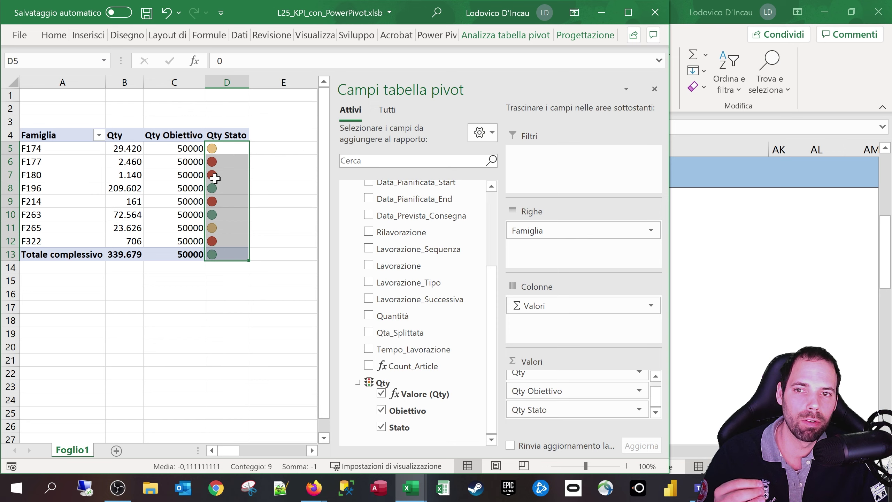
pyautogui.click(181, 149)
pyautogui.click(119, 148)
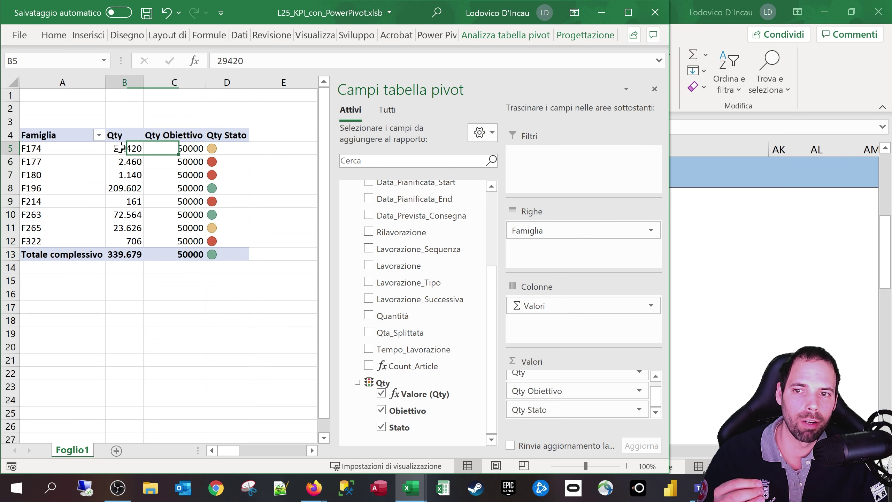
pyautogui.click(173, 149)
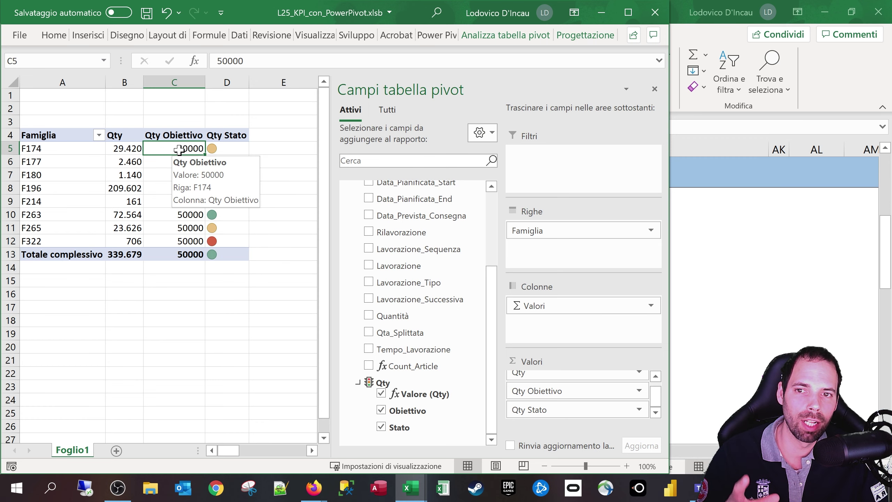
pyautogui.moveTo(179, 149); pyautogui.dragTo(183, 239)
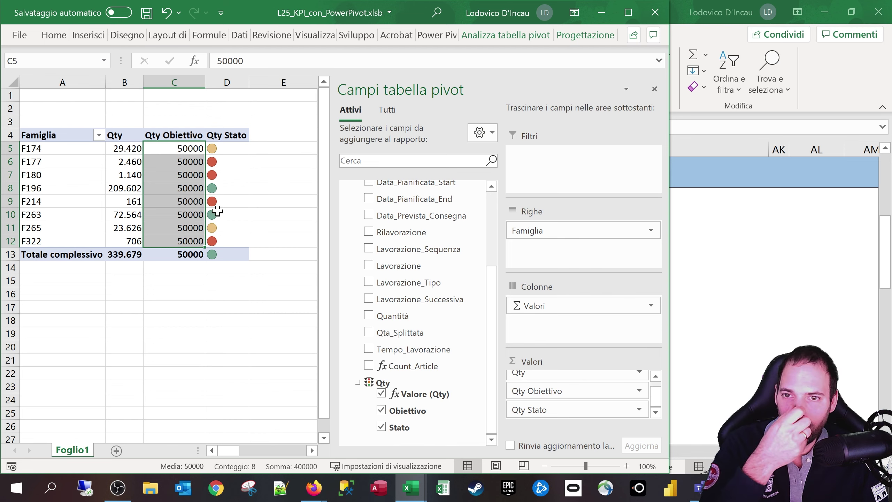
pyautogui.moveTo(223, 148); pyautogui.dragTo(220, 242)
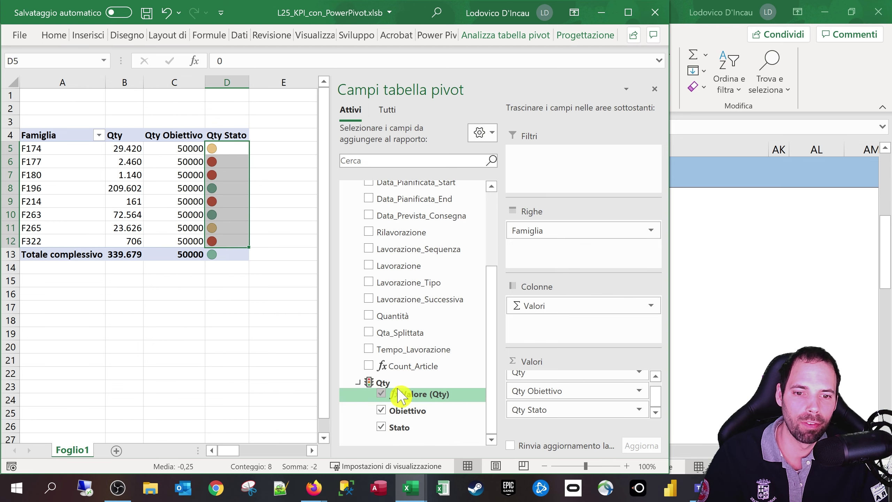
# Maximize Excel and delete the Qty KPI from Power Pivot's Gestisci KPI list.
pyautogui.click(387, 431)
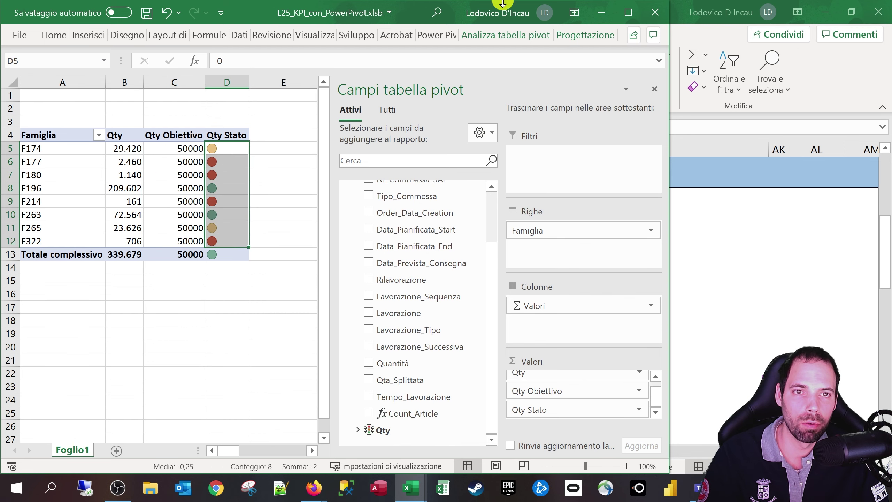
pyautogui.click(433, 38)
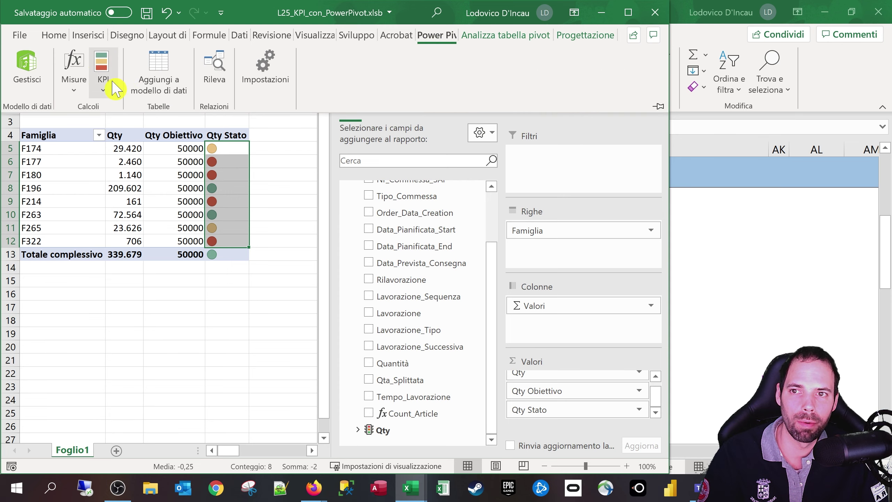
pyautogui.doubleClick(385, 18)
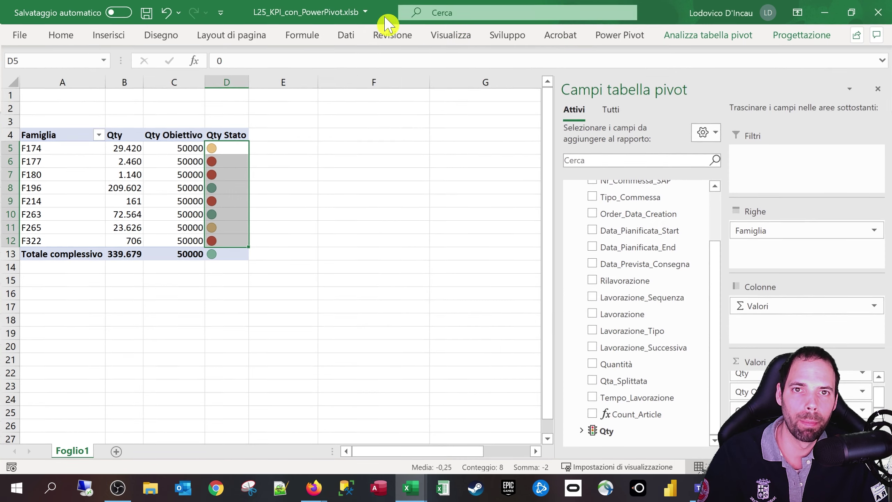
pyautogui.click(633, 35)
pyautogui.click(109, 83)
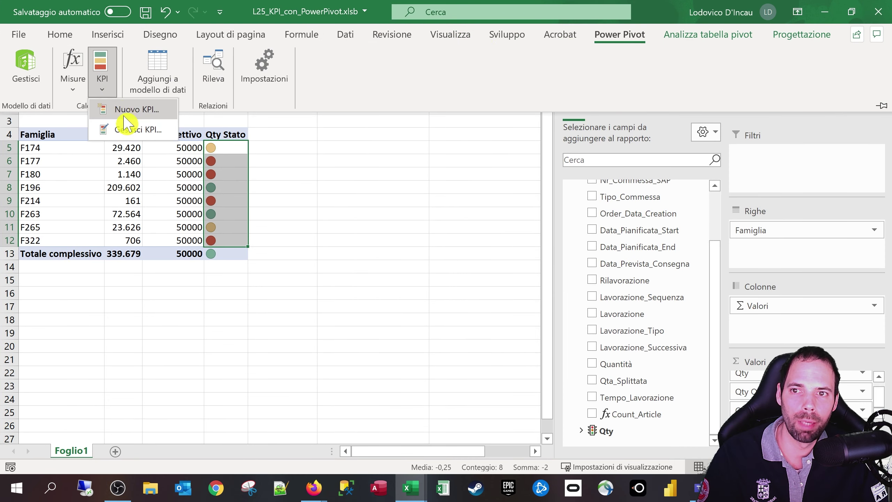
pyautogui.click(128, 130)
pyautogui.click(372, 135)
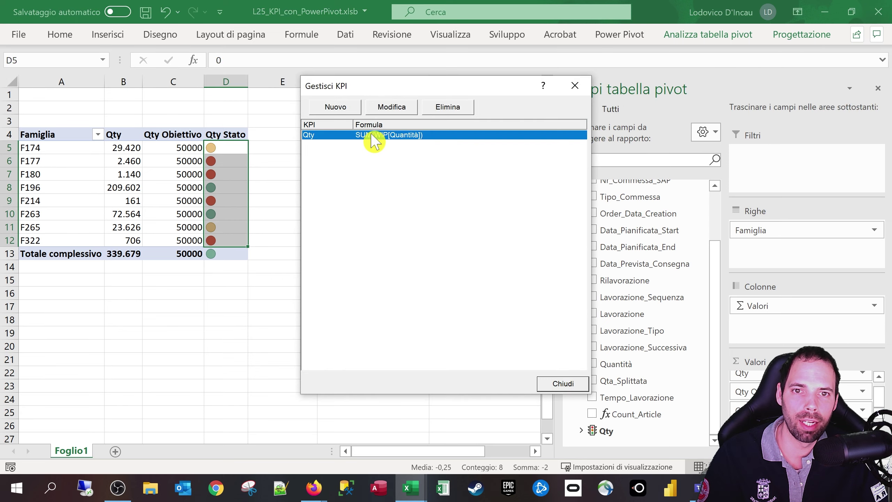
pyautogui.click(450, 107)
pyautogui.click(563, 384)
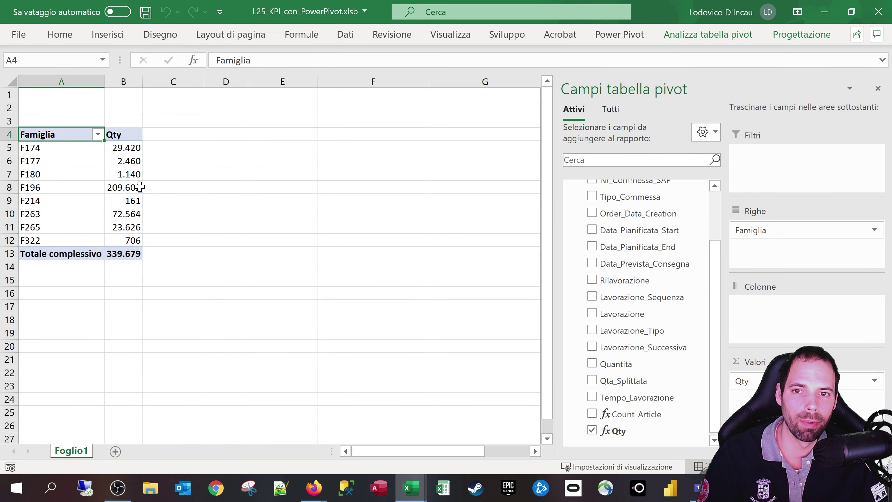
# Check the pivot's family labels and Qty values, now totalling 339.679 without KPI columns.
pyautogui.moveTo(103, 175); pyautogui.dragTo(149, 246)
pyautogui.click(131, 145)
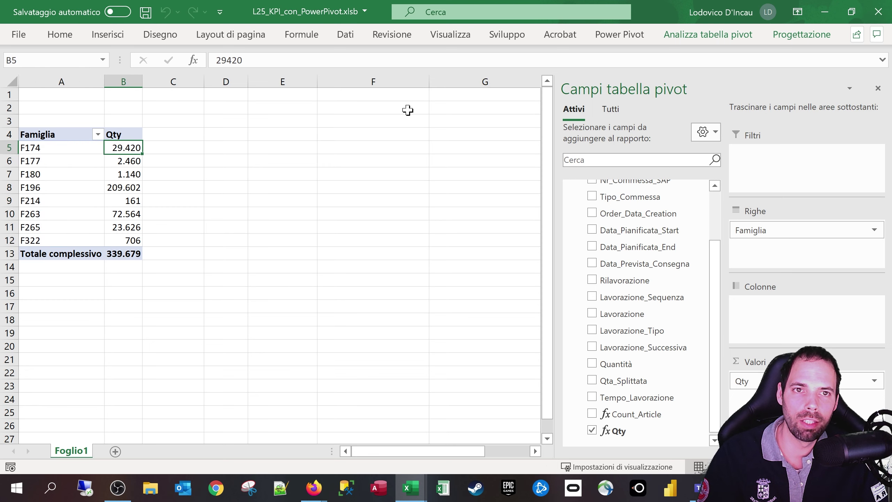
pyautogui.click(122, 136)
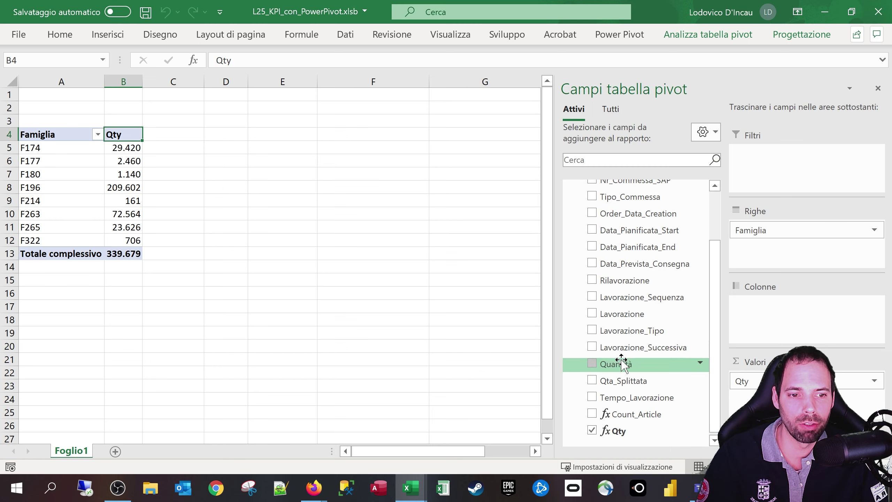
pyautogui.click(594, 365)
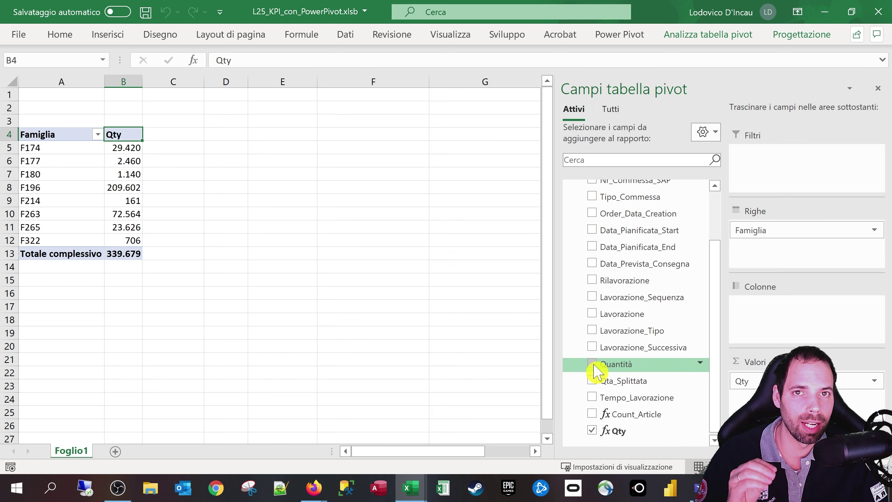
pyautogui.click(622, 369)
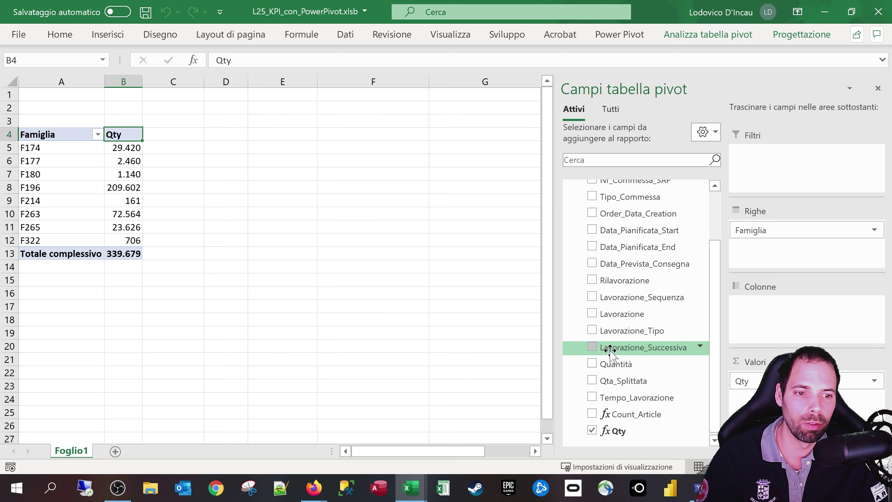
pyautogui.click(612, 35)
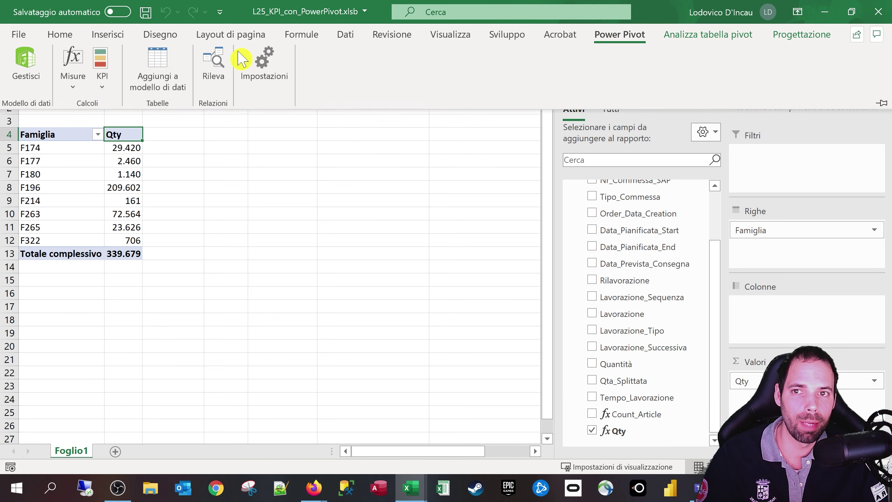
pyautogui.click(74, 86)
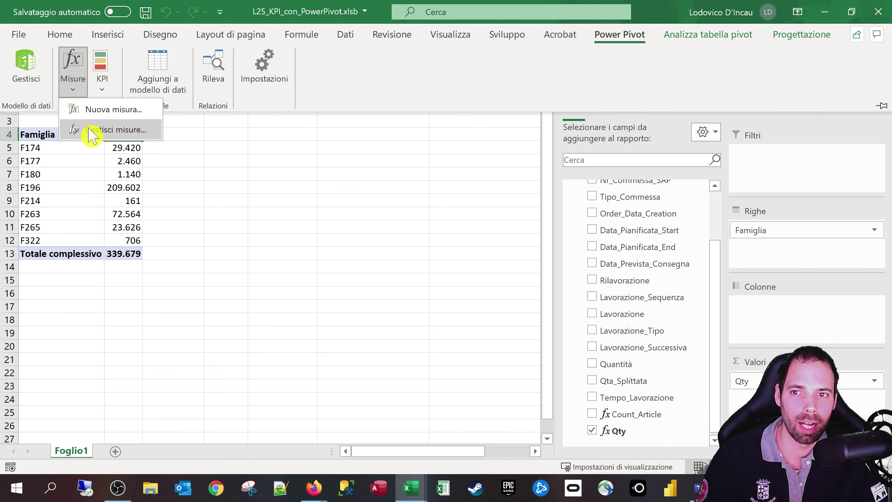
pyautogui.click(90, 129)
pyautogui.click(336, 145)
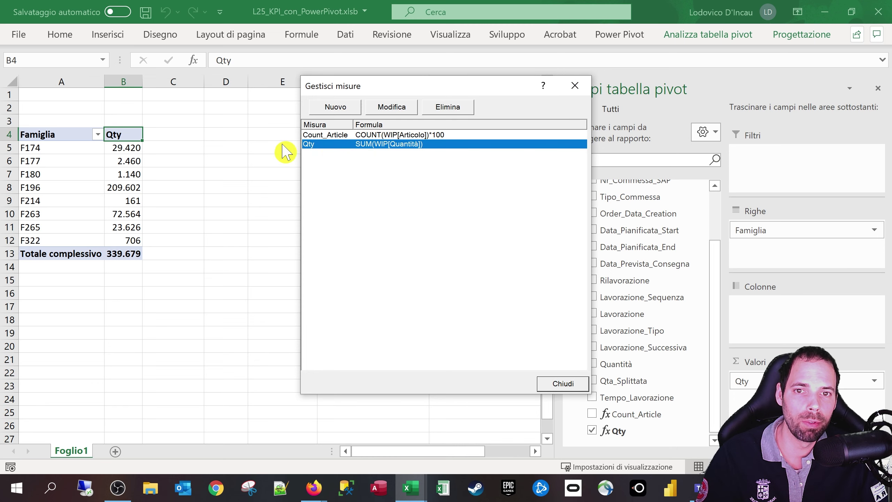
pyautogui.click(391, 108)
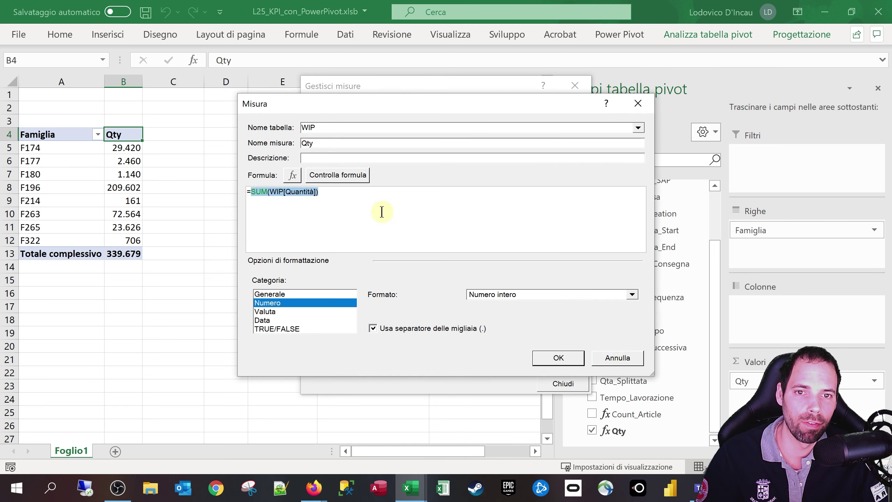
pyautogui.click(343, 195)
pyautogui.moveTo(343, 196); pyautogui.dragTo(248, 193)
pyautogui.scroll(3, 352, 215)
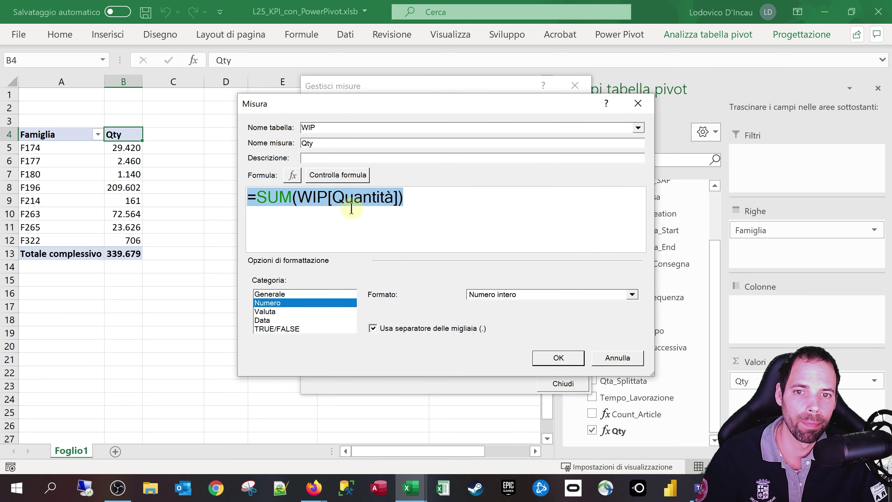
pyautogui.click(425, 207)
pyautogui.moveTo(425, 208); pyautogui.dragTo(248, 197)
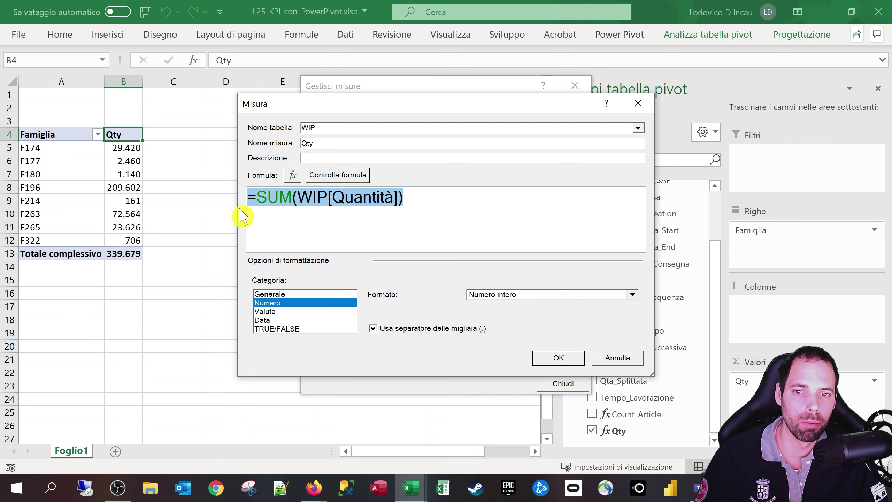
pyautogui.click(467, 231)
pyautogui.click(618, 358)
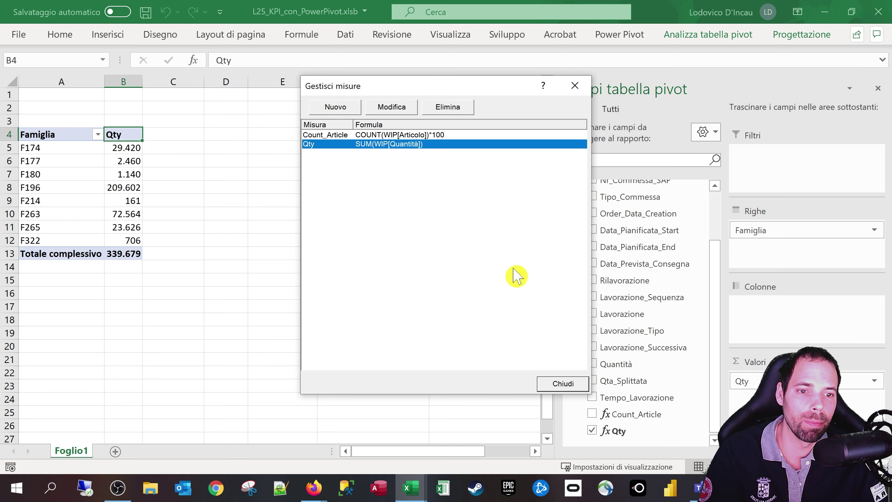
pyautogui.click(573, 385)
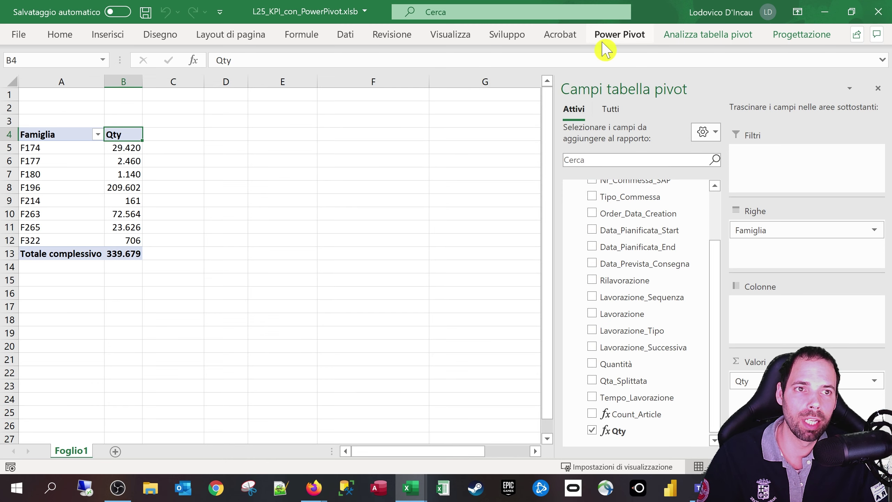
# Open a Nuovo KPI dialog, reposition it, then cancel it.
pyautogui.click(619, 34)
pyautogui.click(90, 84)
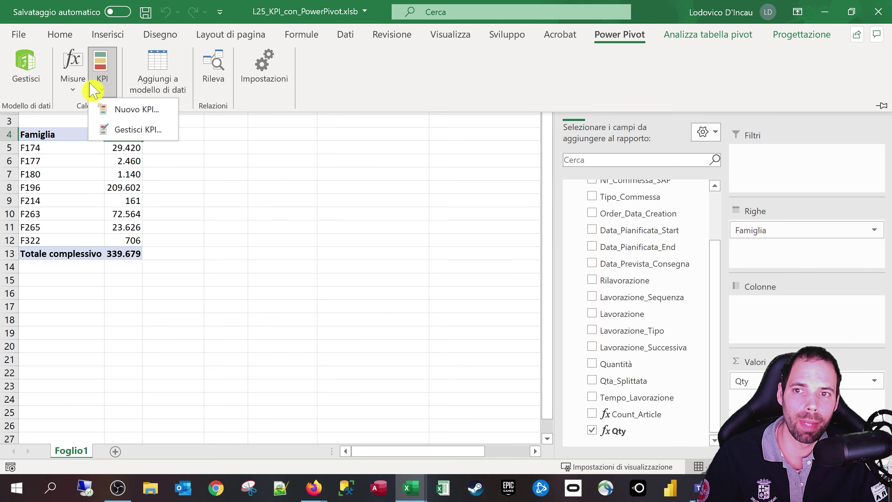
pyautogui.click(125, 110)
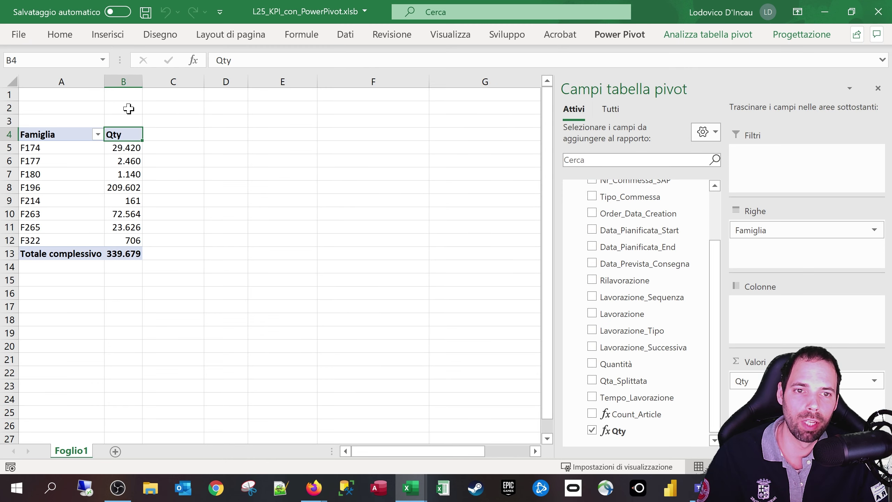
pyautogui.moveTo(444, 74); pyautogui.dragTo(322, 68)
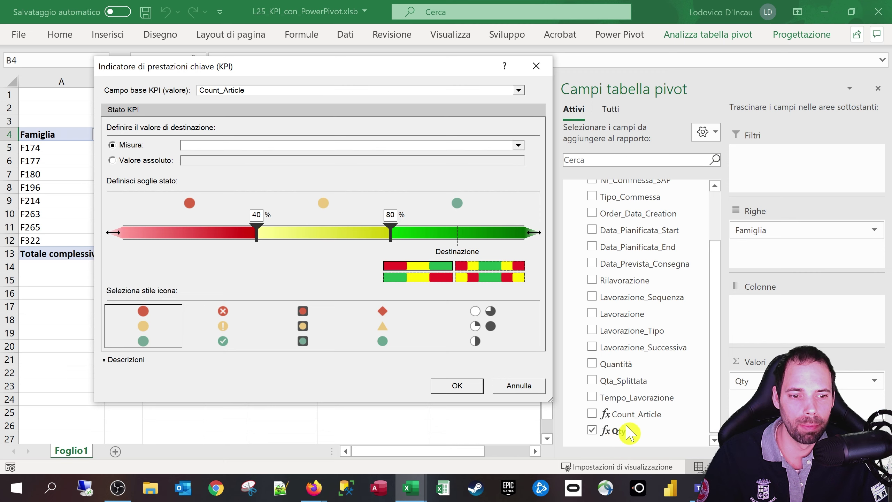
pyautogui.click(529, 388)
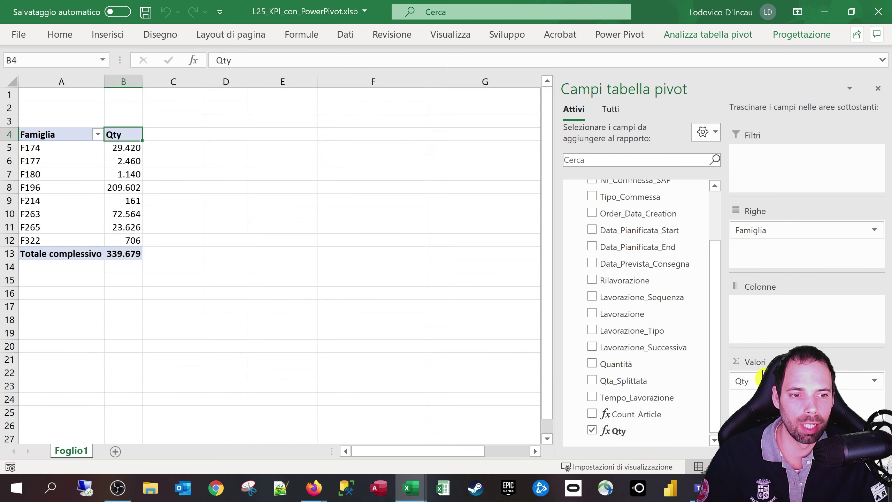
# Reopen the Nuovo KPI dialog with Count_Article as default base and shift it left.
pyautogui.scroll(3, 713, 387)
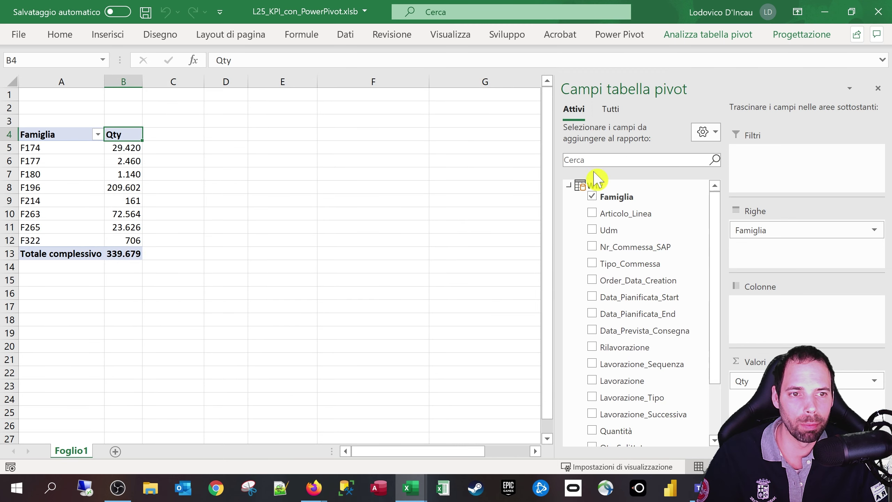
pyautogui.moveTo(719, 277); pyautogui.dragTo(717, 363)
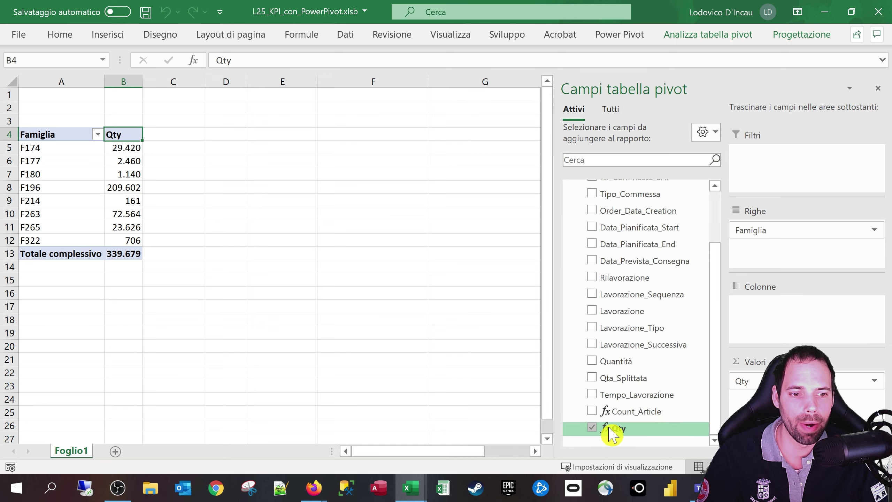
pyautogui.click(613, 34)
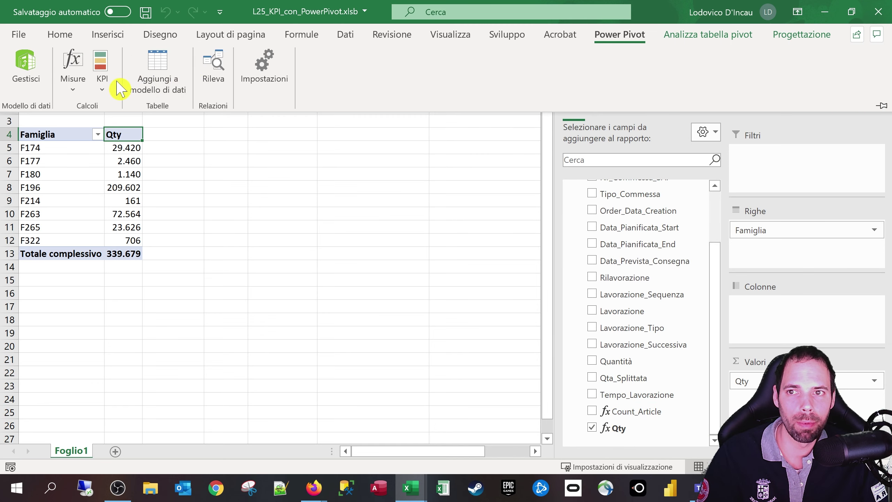
pyautogui.click(106, 85)
pyautogui.click(164, 111)
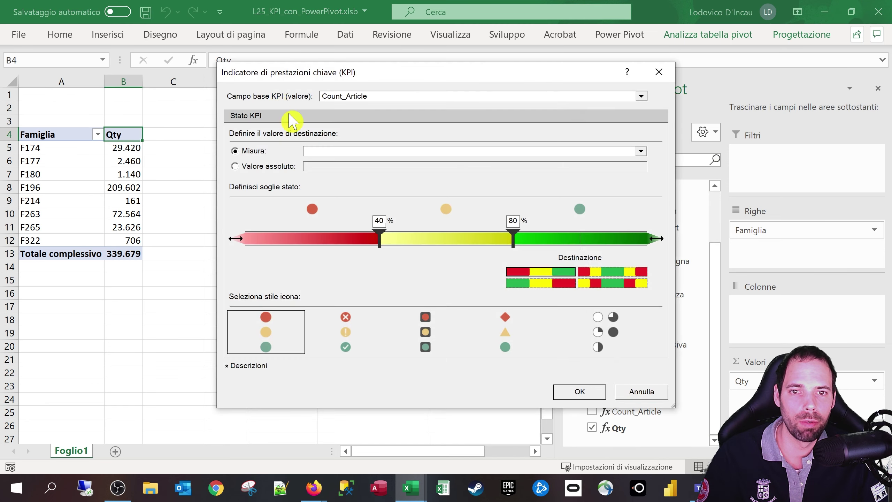
pyautogui.moveTo(424, 75); pyautogui.dragTo(354, 75)
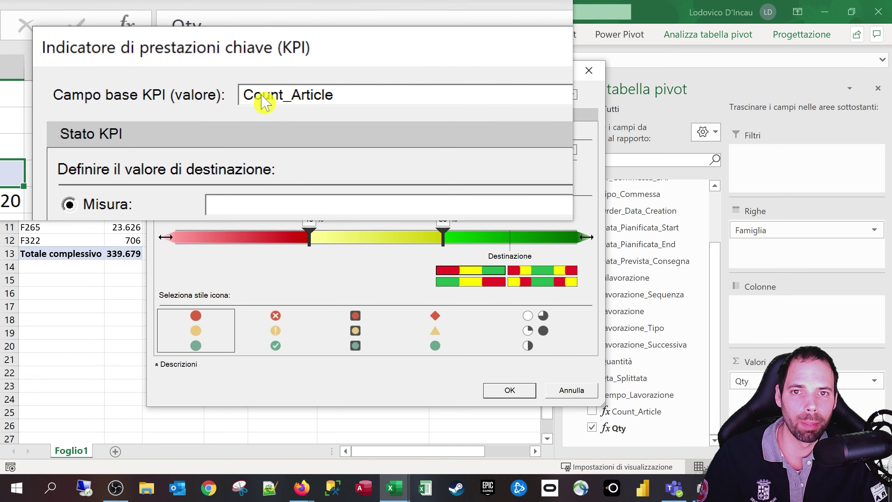
# Choose Qty as the KPI base field and set an absolute target of 50000.
pyautogui.click(298, 95)
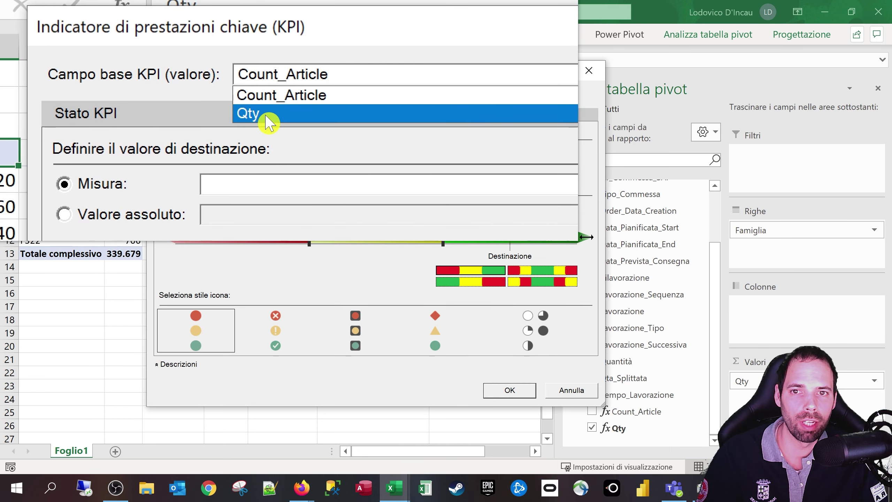
pyautogui.click(265, 117)
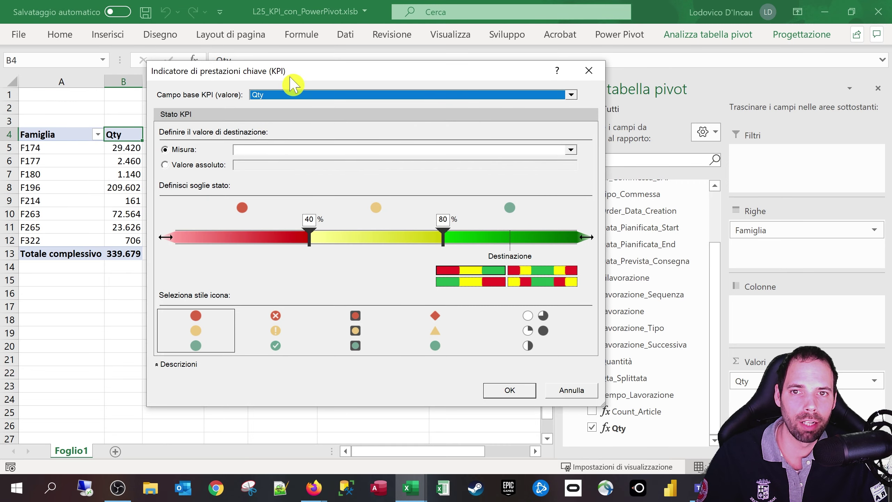
pyautogui.moveTo(267, 70); pyautogui.dragTo(321, 73)
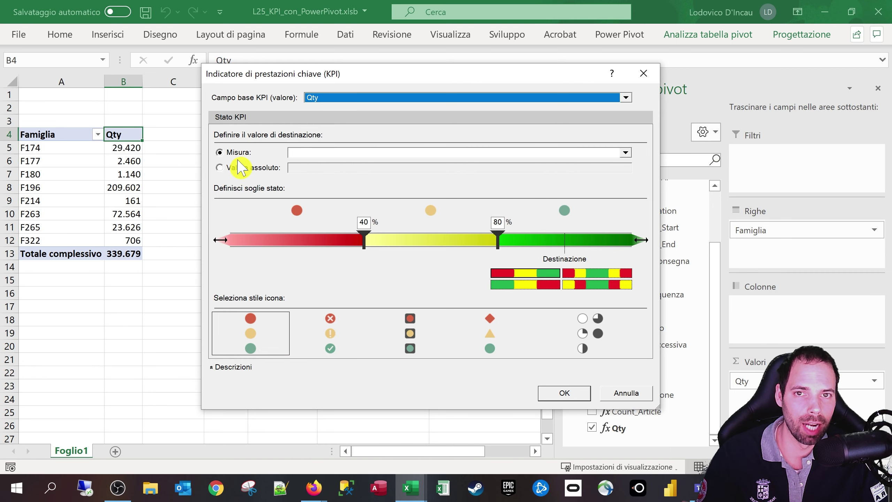
pyautogui.click(247, 168)
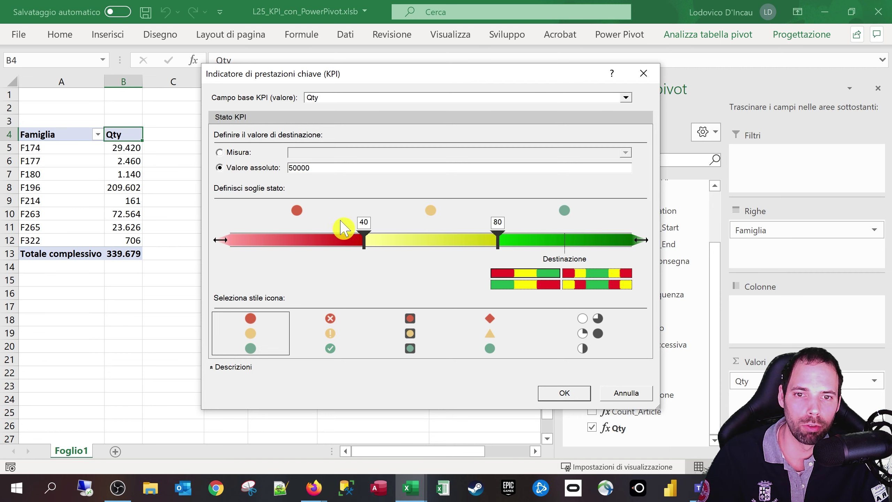
# Compare threshold patterns, nudge a threshold to 28600, and settle on red-yellow-green three-band.
pyautogui.click(527, 284)
pyautogui.click(580, 285)
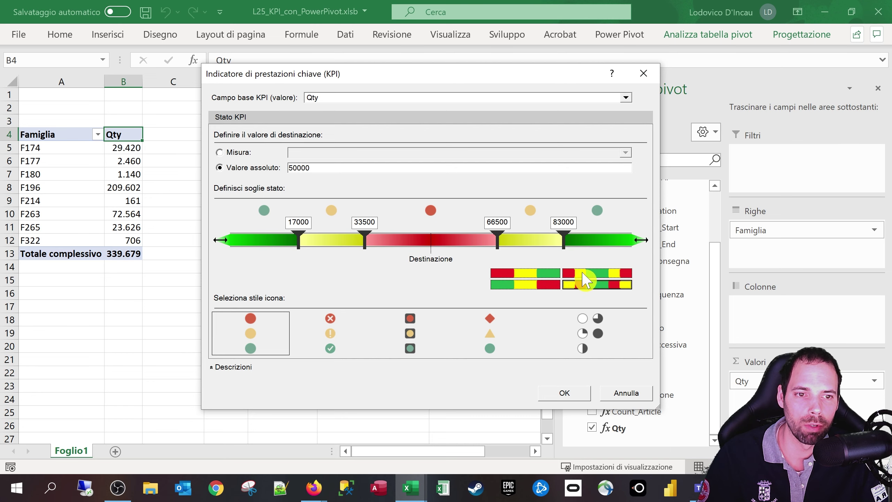
pyautogui.click(536, 274)
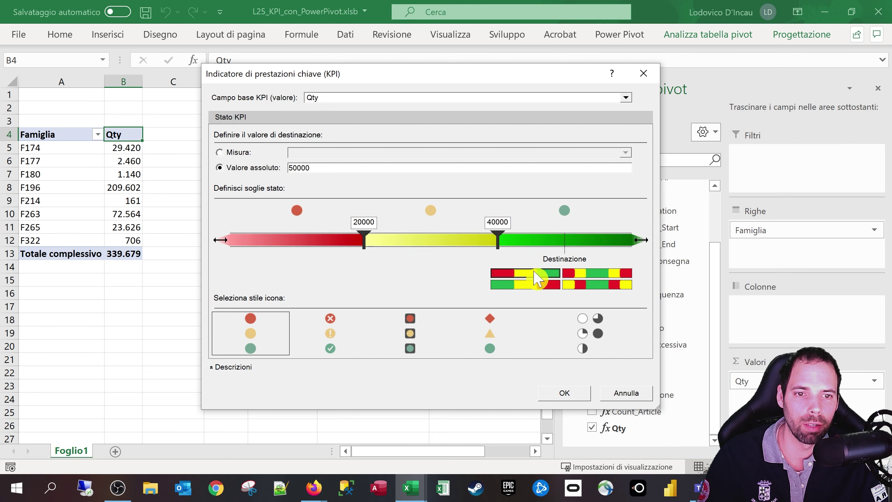
pyautogui.click(590, 275)
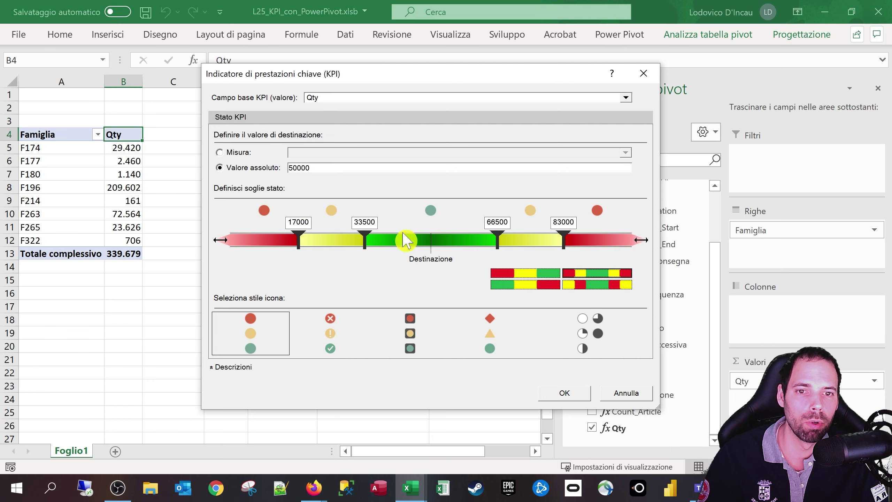
pyautogui.click(364, 221)
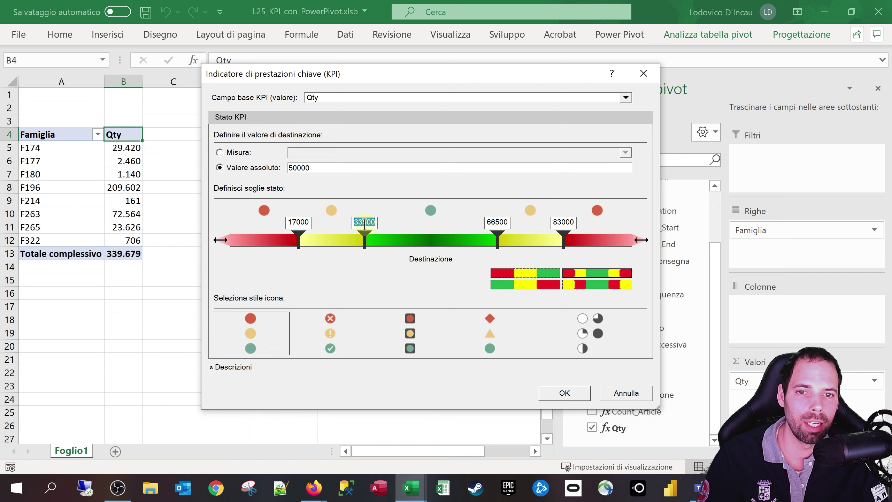
pyautogui.moveTo(366, 240); pyautogui.dragTo(346, 242)
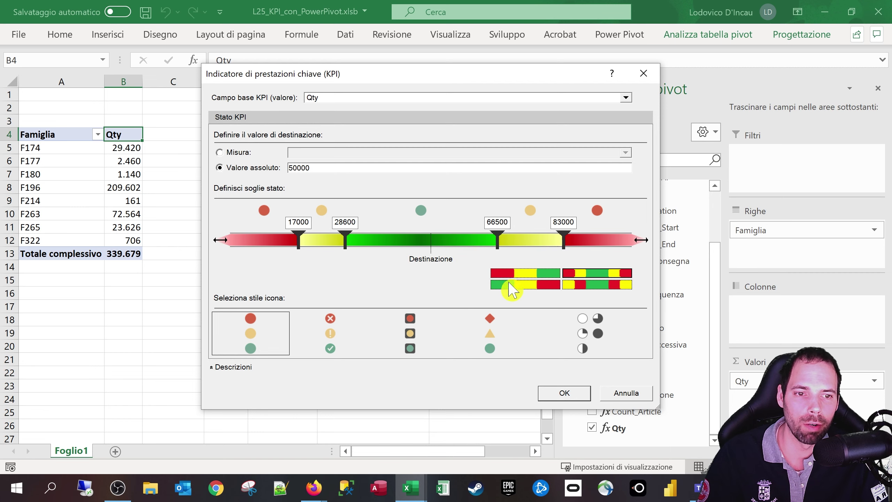
pyautogui.click(527, 273)
pyautogui.click(602, 274)
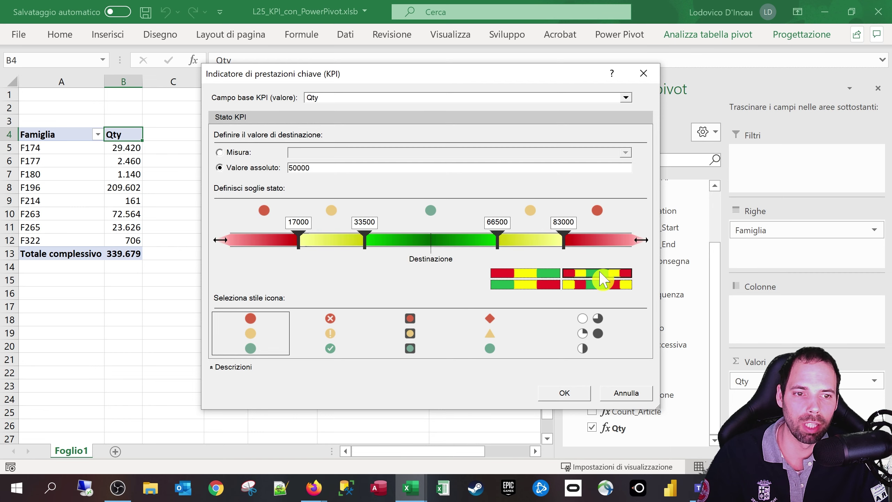
pyautogui.click(537, 275)
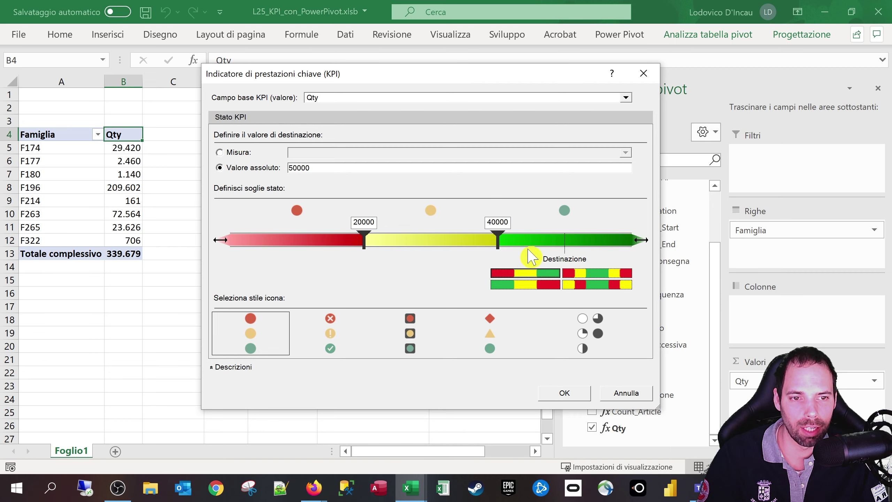
# Set the status thresholds to about 20700 and 39900 and pick cross/exclamation/check icons.
pyautogui.doubleClick(315, 167)
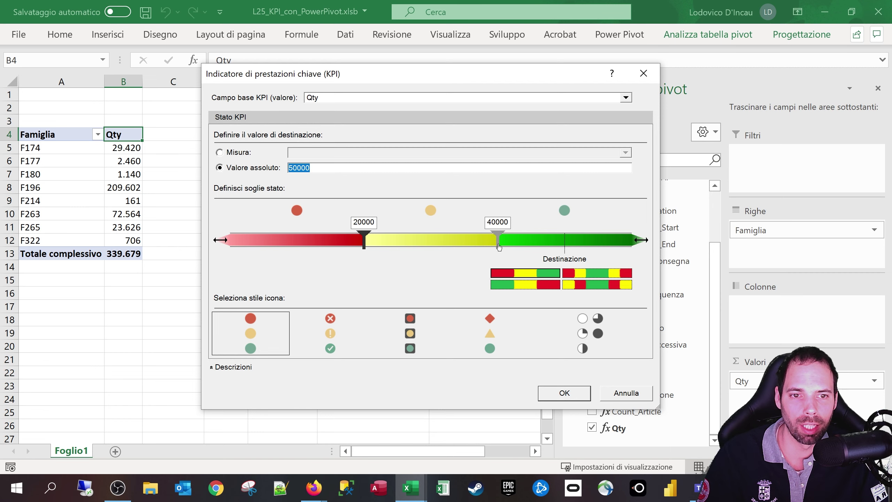
pyautogui.click(562, 237)
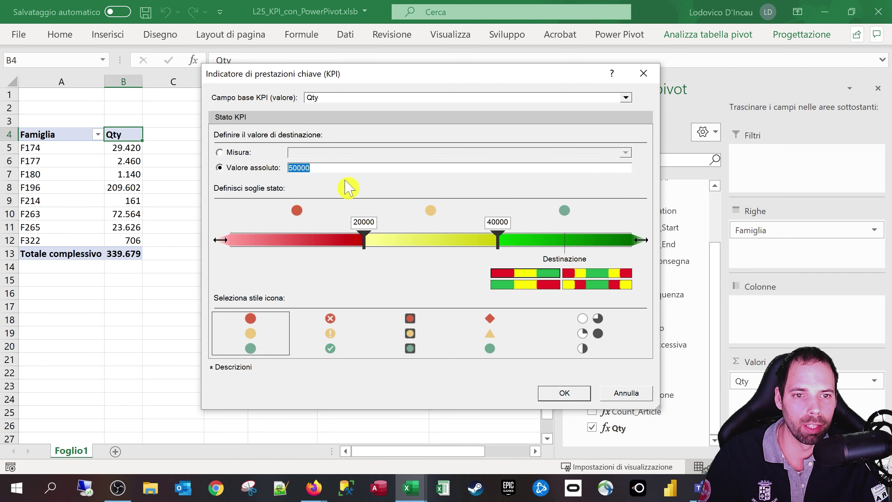
pyautogui.moveTo(500, 242); pyautogui.dragTo(565, 242)
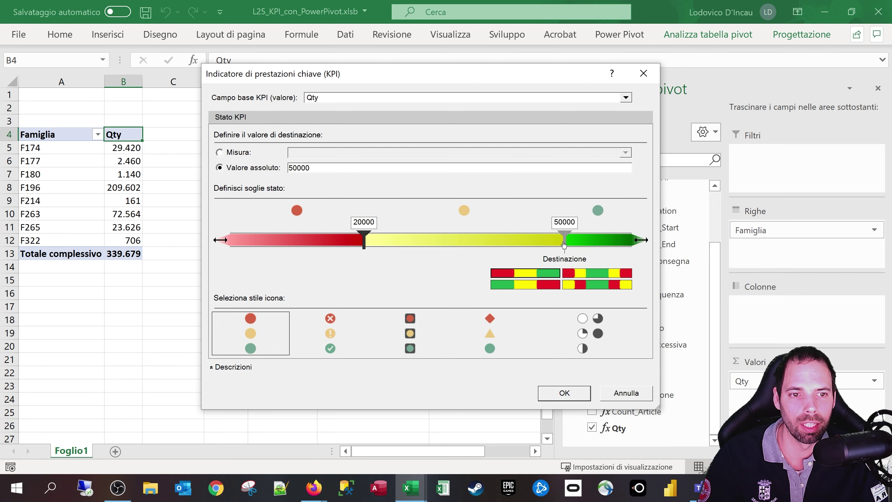
pyautogui.moveTo(564, 243); pyautogui.dragTo(497, 242)
pyautogui.moveTo(363, 242)
pyautogui.mouseDown()
pyautogui.moveTo(295, 242)
pyautogui.moveTo(368, 242)
pyautogui.mouseUp()
pyautogui.click(337, 336)
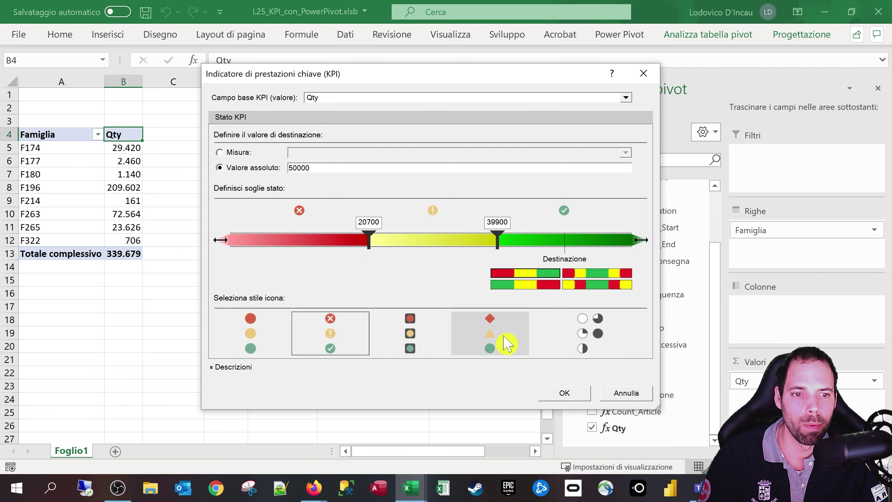
# Preview icon styles, keep cross/exclamation/check, and create the Qty KPI.
pyautogui.click(580, 338)
pyautogui.click(489, 338)
pyautogui.click(296, 333)
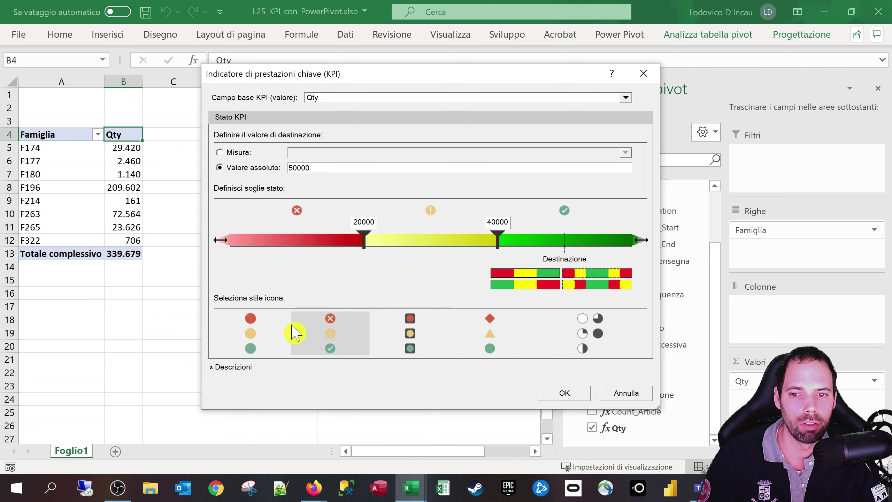
pyautogui.click(225, 368)
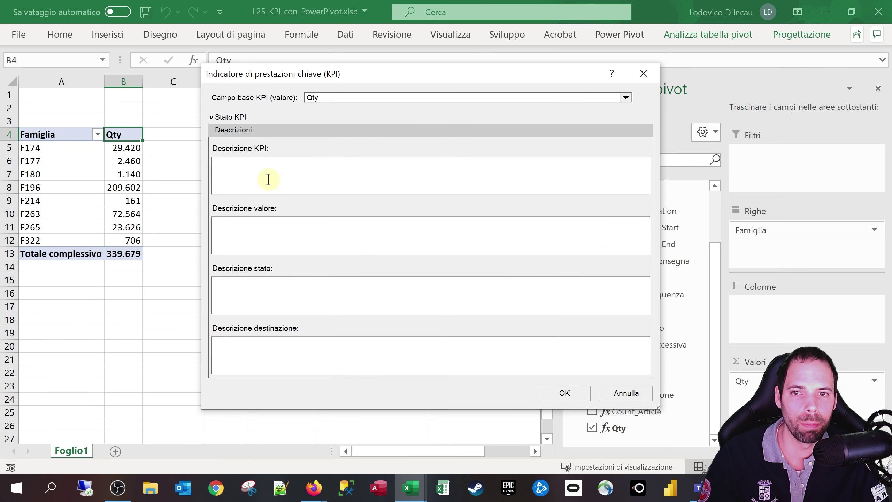
pyautogui.click(278, 163)
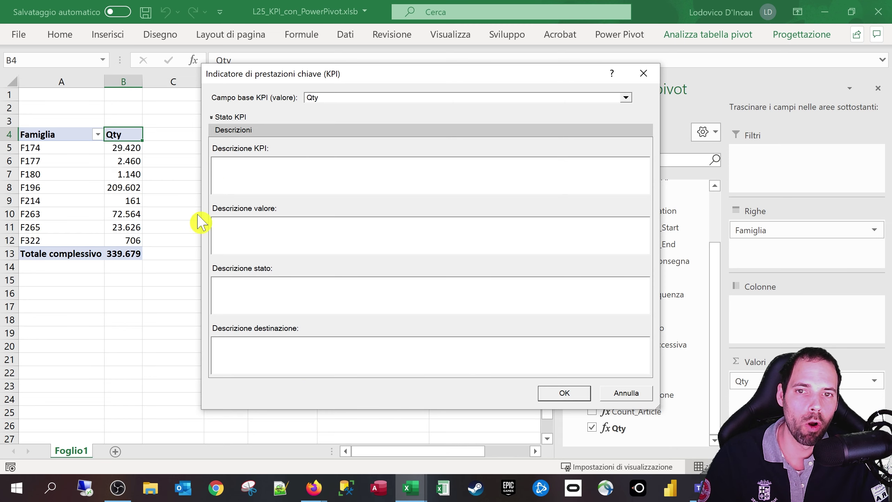
pyautogui.click(219, 117)
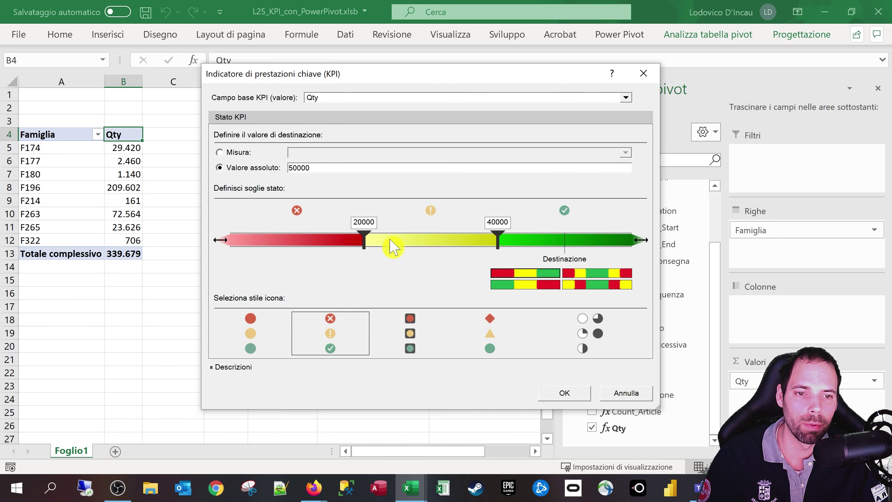
pyautogui.click(581, 393)
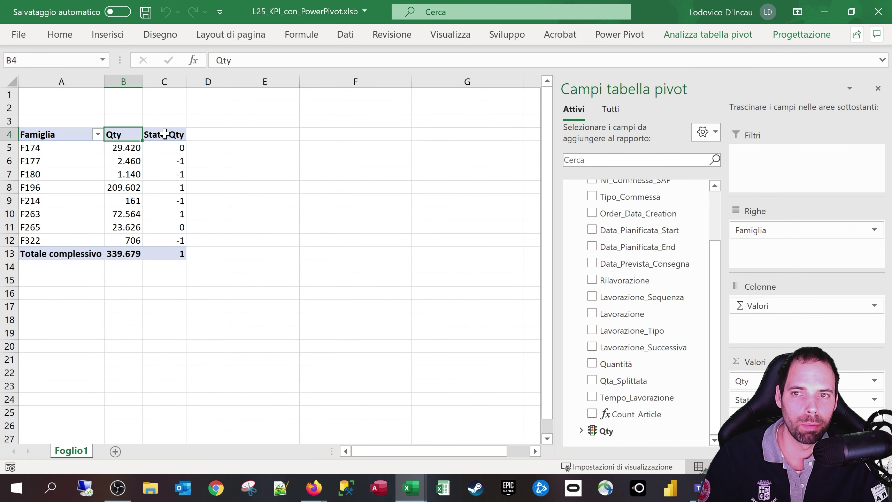
# Check the Stato Qty values 1, 0 or -1 per family, then restore the window down.
pyautogui.moveTo(165, 134); pyautogui.dragTo(165, 253)
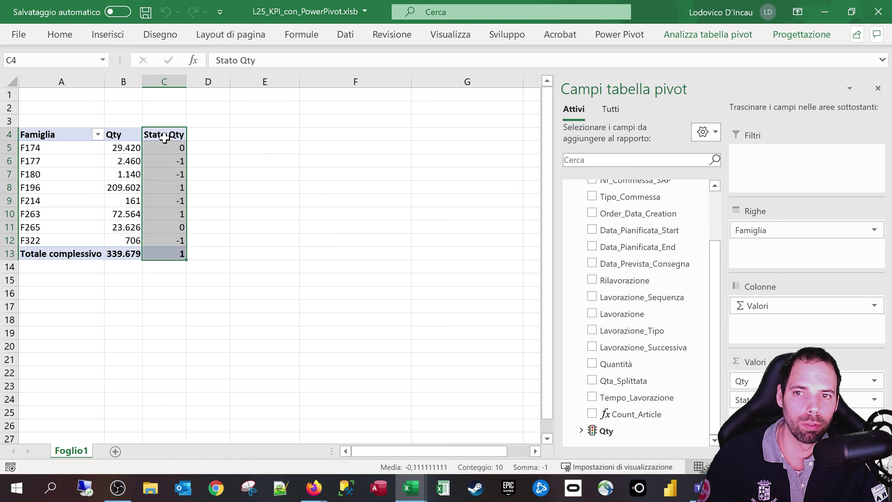
pyautogui.click(162, 162)
pyautogui.click(169, 211)
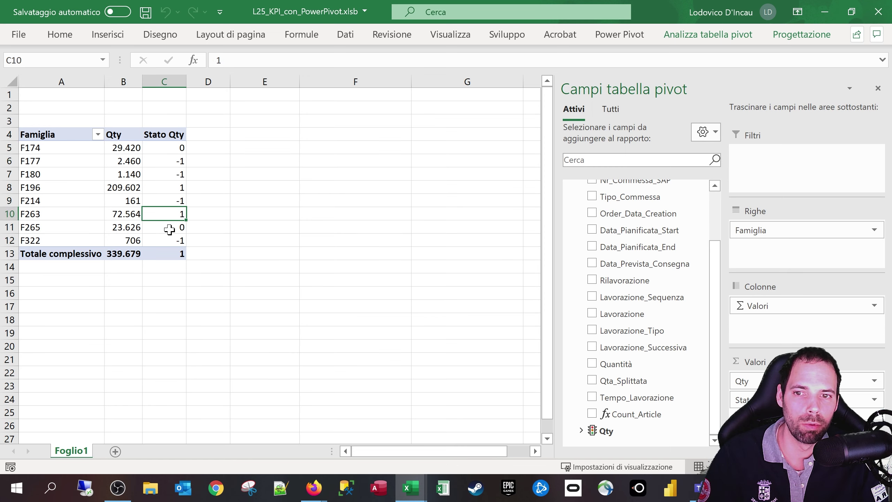
pyautogui.click(166, 228)
pyautogui.click(166, 241)
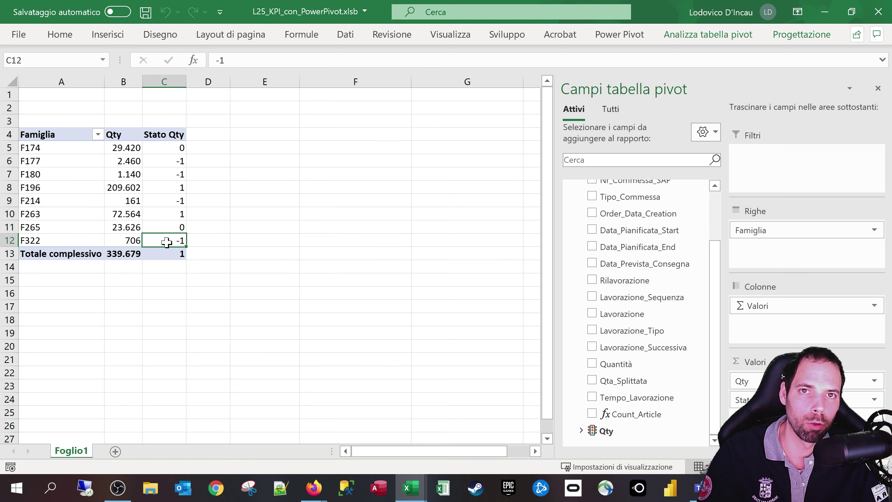
pyautogui.moveTo(165, 149); pyautogui.dragTo(158, 245)
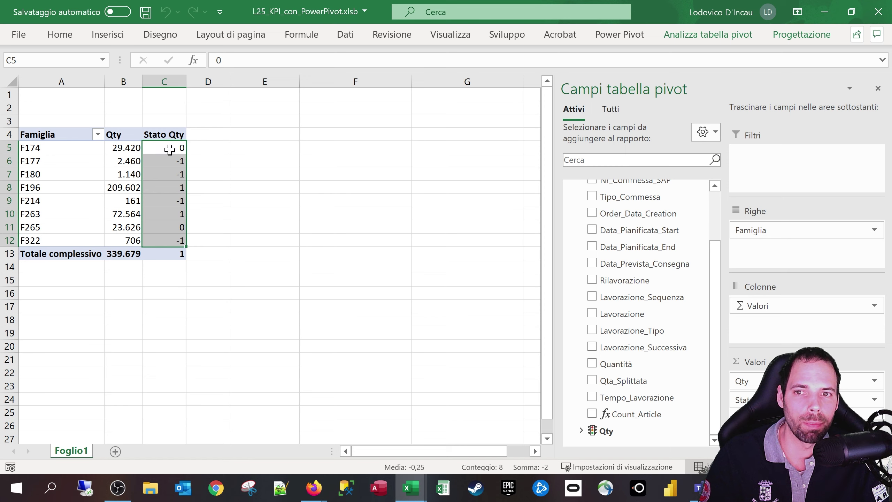
pyautogui.moveTo(170, 150); pyautogui.dragTo(160, 240)
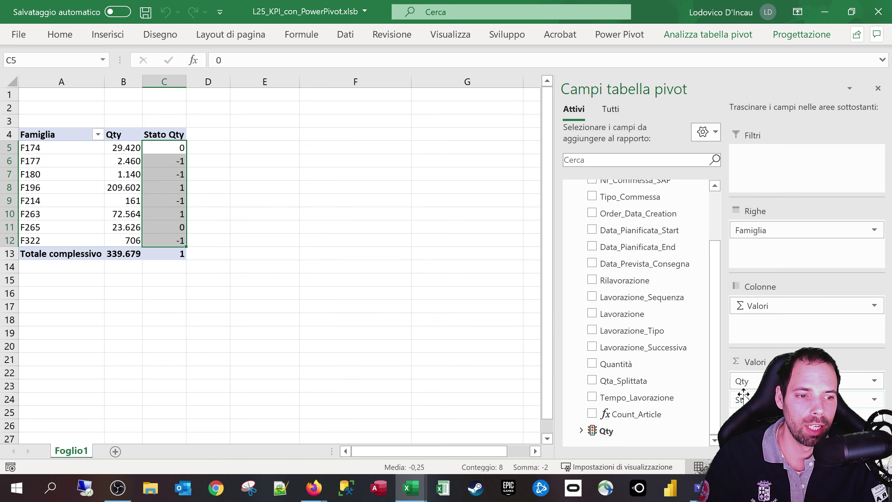
pyautogui.doubleClick(659, 11)
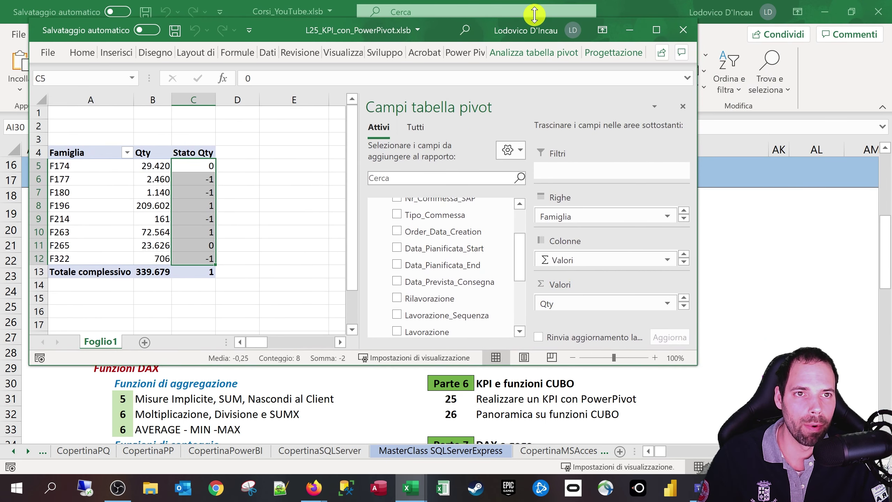
# Remove the numeric Stato Qty column and add the Qty KPI's Valore field.
pyautogui.doubleClick(537, 18)
pyautogui.moveTo(536, 397); pyautogui.dragTo(408, 442)
pyautogui.click(386, 431)
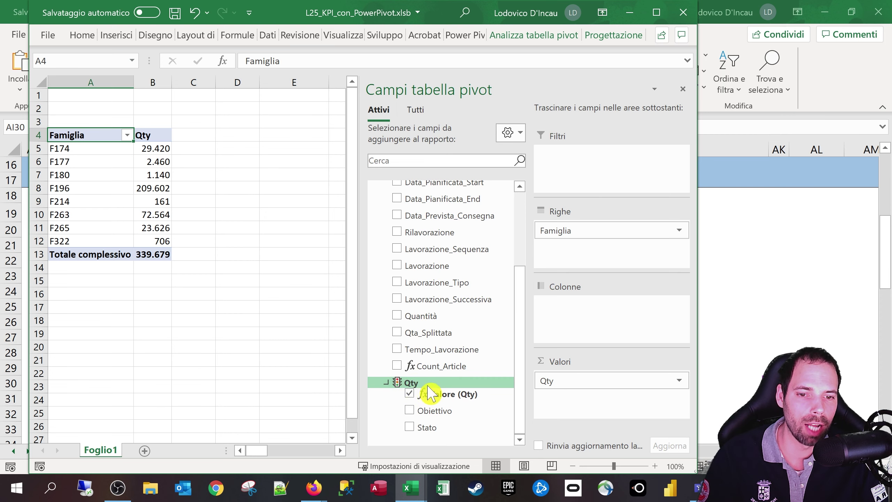
pyautogui.click(410, 391)
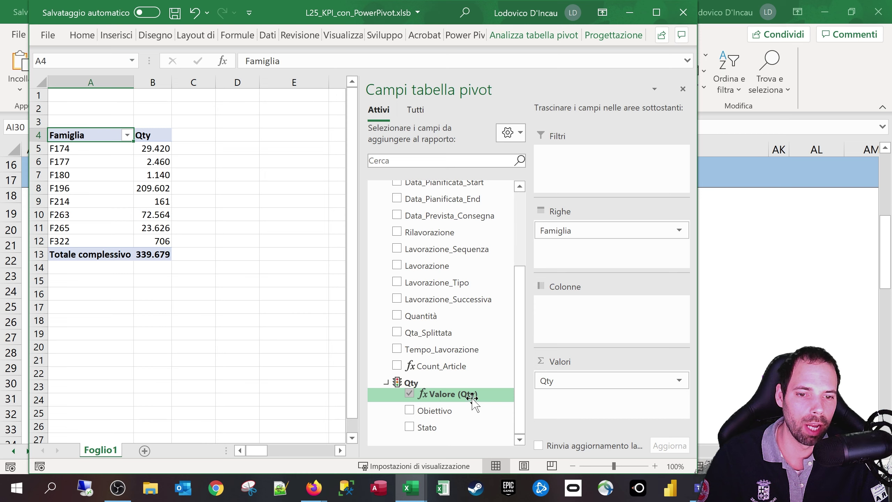
# Add the 50000 Qty Obiettivo column and the Qty Stato icon column to the values.
pyautogui.click(427, 401)
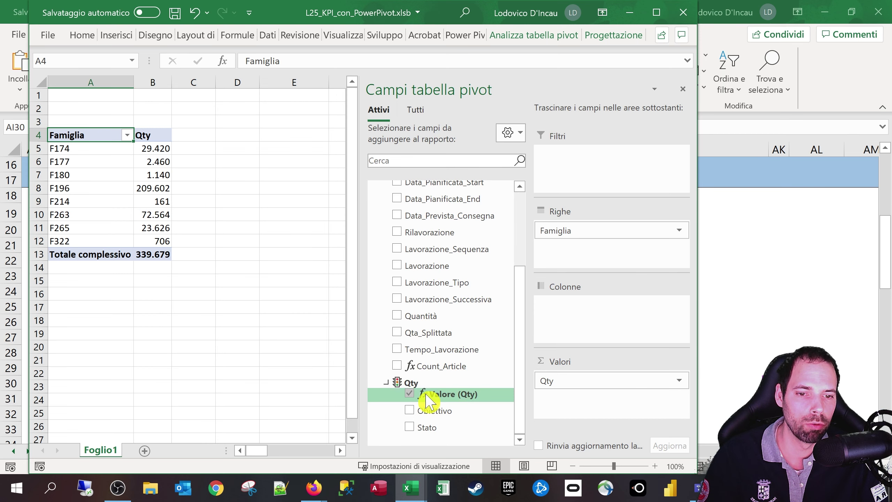
pyautogui.moveTo(427, 401); pyautogui.dragTo(572, 404)
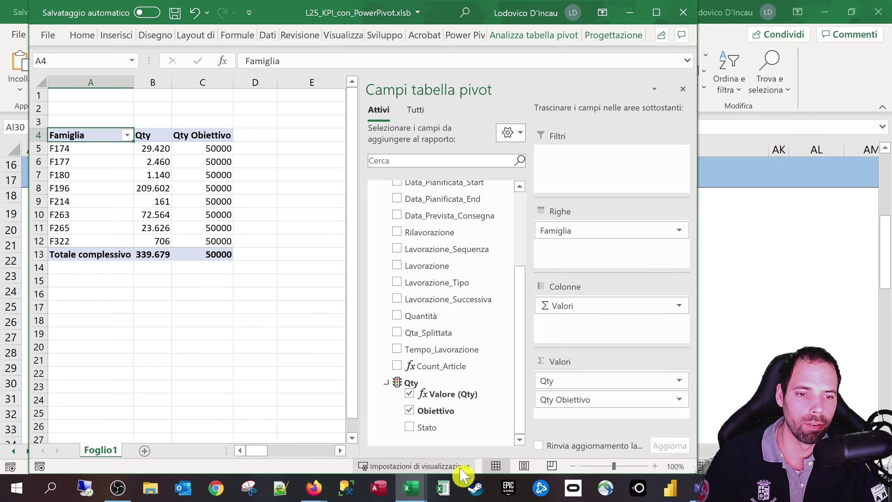
pyautogui.moveTo(193, 148); pyautogui.dragTo(195, 251)
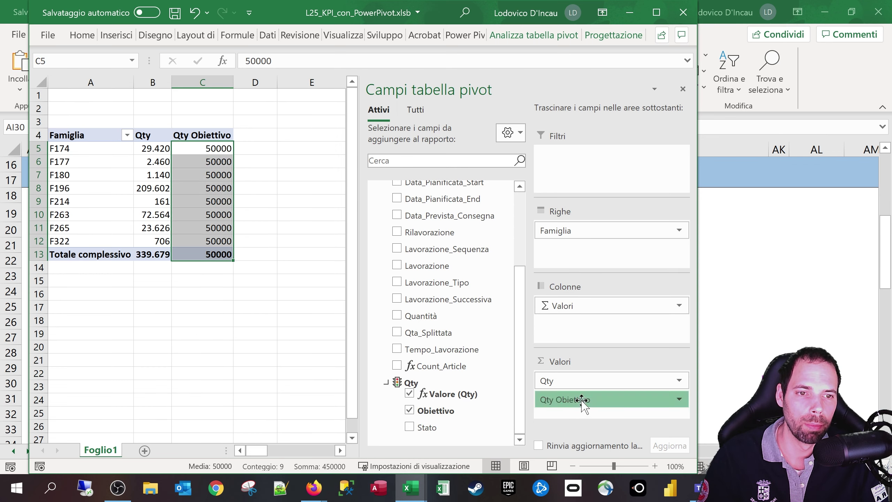
pyautogui.moveTo(585, 400)
pyautogui.mouseDown()
pyautogui.moveTo(601, 243)
pyautogui.moveTo(582, 293)
pyautogui.moveTo(571, 397)
pyautogui.mouseUp()
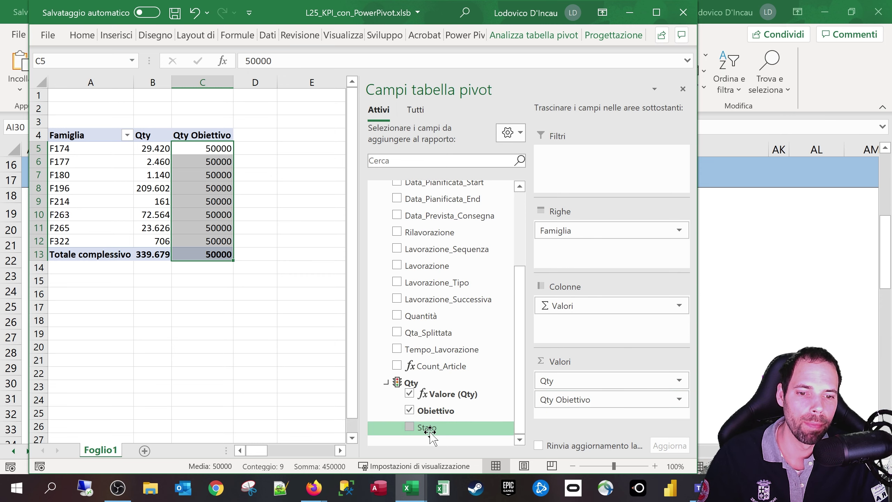
pyautogui.moveTo(429, 428); pyautogui.dragTo(549, 425)
pyautogui.moveTo(574, 417); pyautogui.dragTo(567, 418)
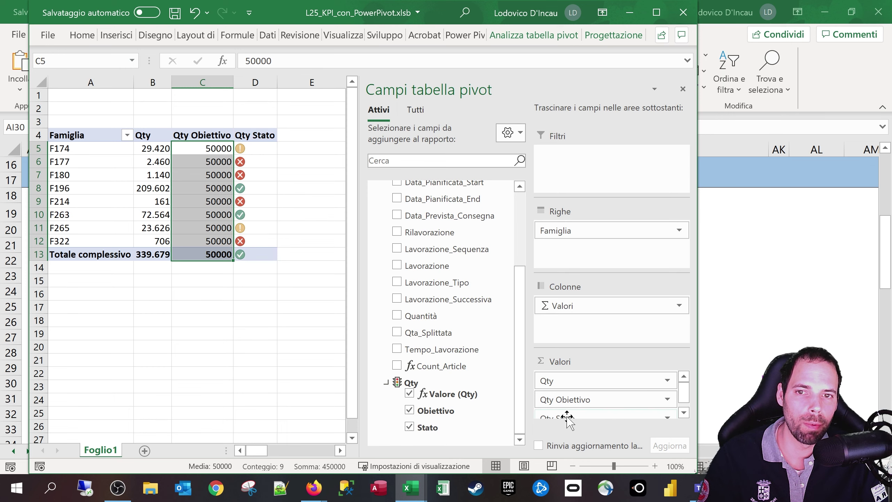
pyautogui.moveTo(241, 148); pyautogui.dragTo(260, 253)
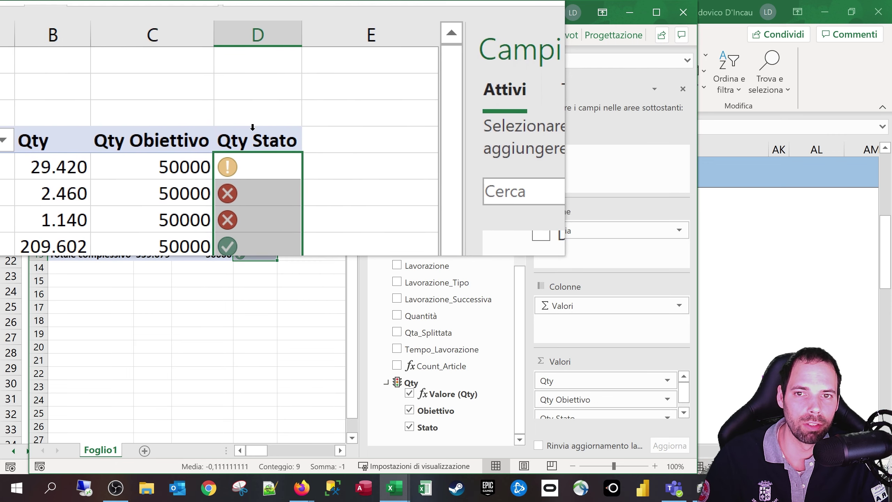
# Centre the Qty Stato icons in column D and check the F214 status cell D9.
pyautogui.click(245, 162)
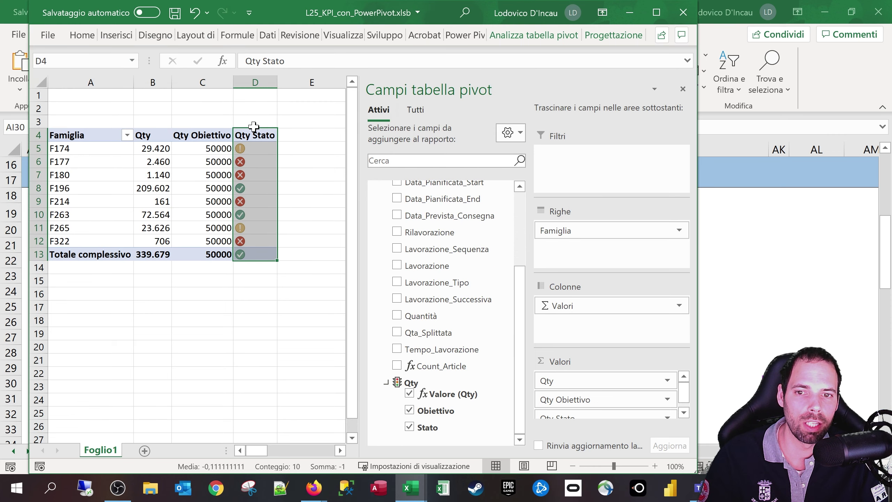
pyautogui.click(83, 35)
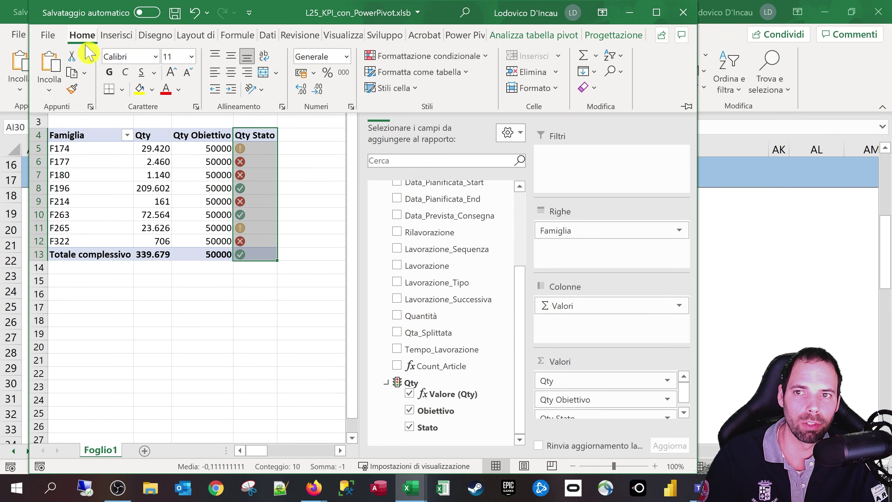
pyautogui.click(232, 73)
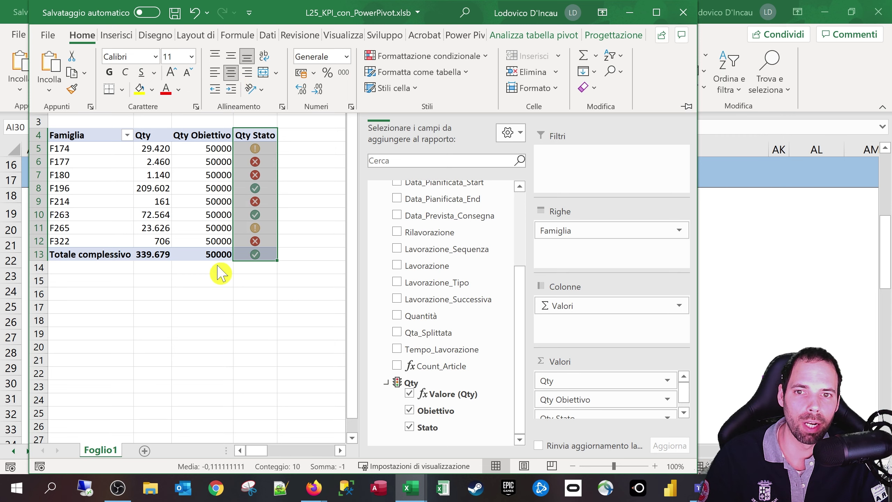
pyautogui.click(255, 201)
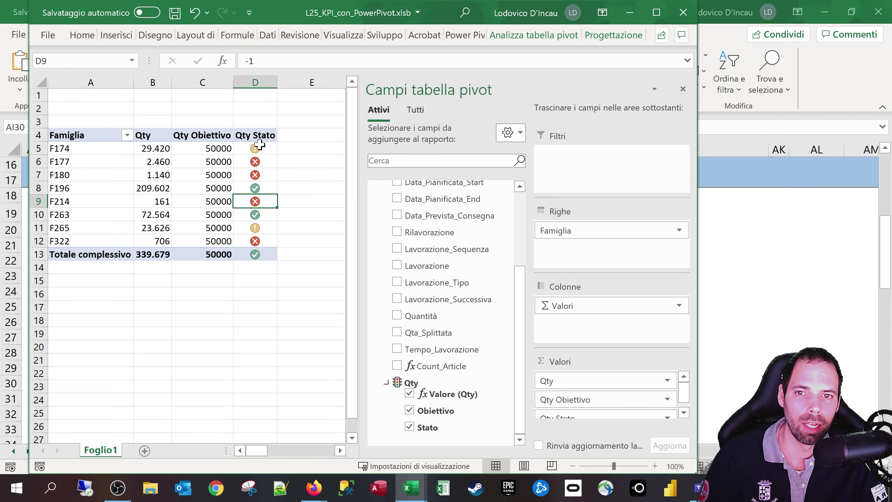
pyautogui.moveTo(257, 148); pyautogui.dragTo(253, 254)
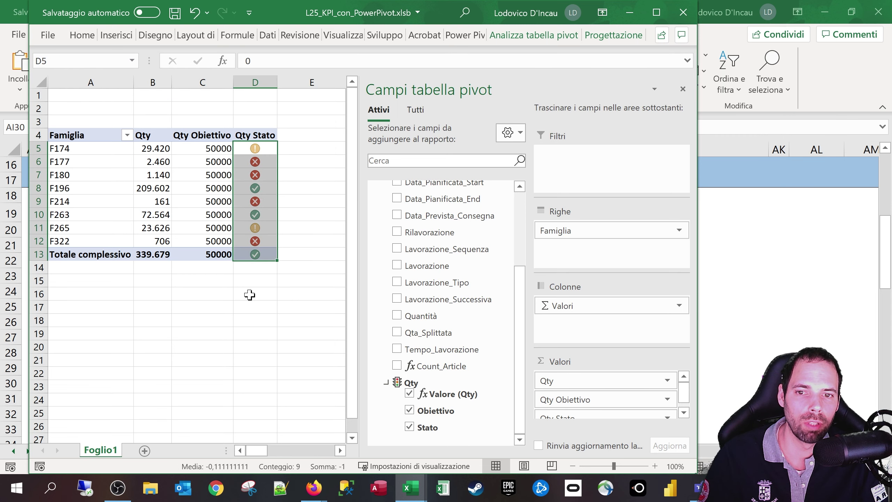
pyautogui.moveTo(256, 151); pyautogui.dragTo(251, 254)
pyautogui.click(247, 204)
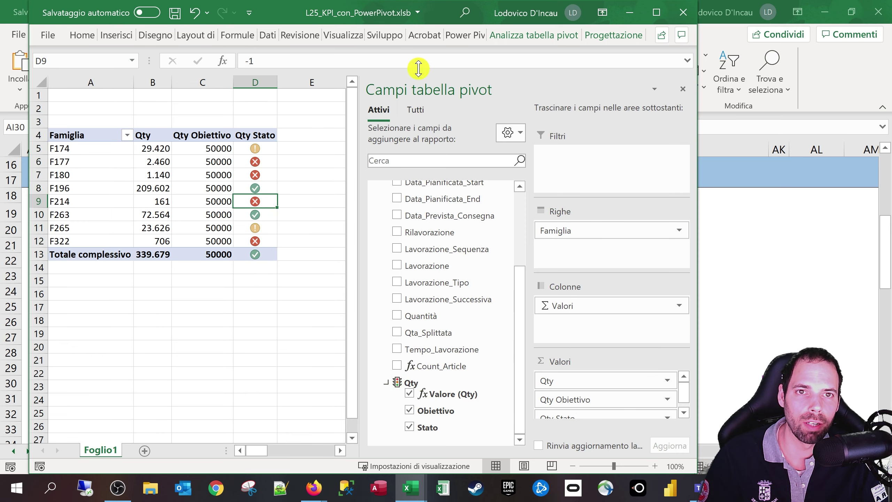
# Edit the Qty KPI via Gestisci KPI and switch its icons to diamond, triangle and circle.
pyautogui.doubleClick(572, 12)
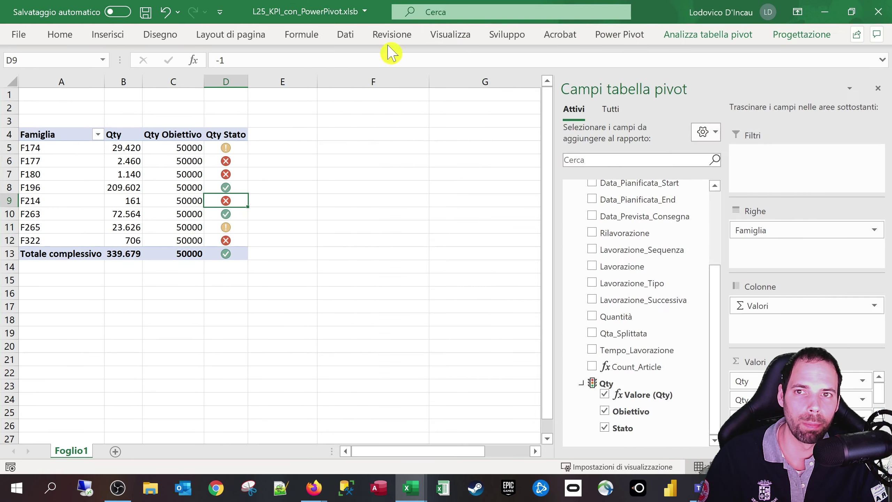
pyautogui.click(620, 35)
pyautogui.click(102, 80)
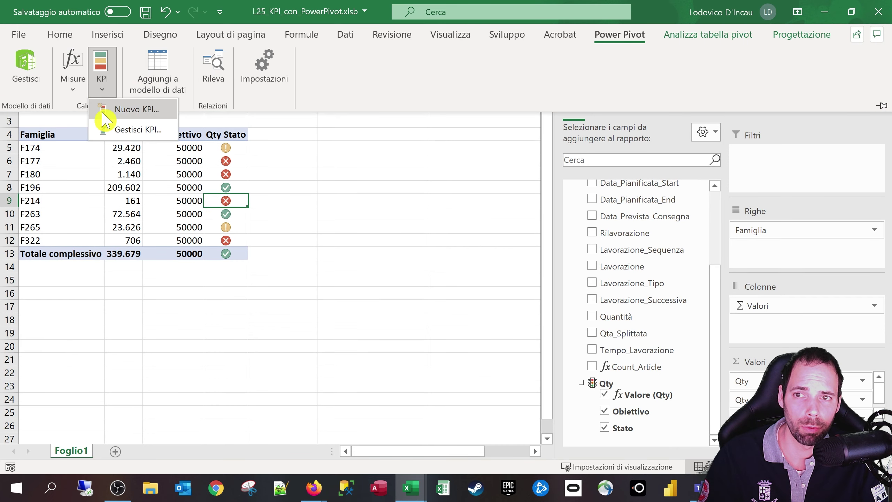
pyautogui.click(122, 130)
pyautogui.click(365, 135)
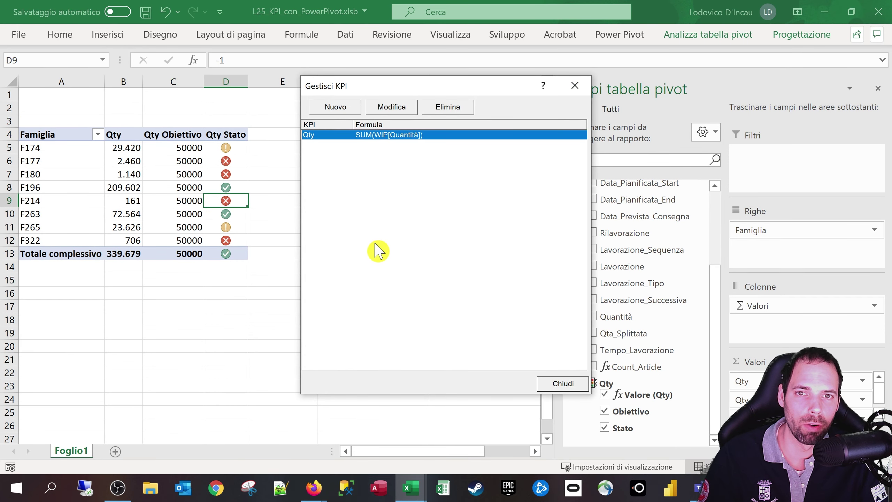
pyautogui.click(400, 108)
pyautogui.moveTo(398, 81); pyautogui.dragTo(408, 235)
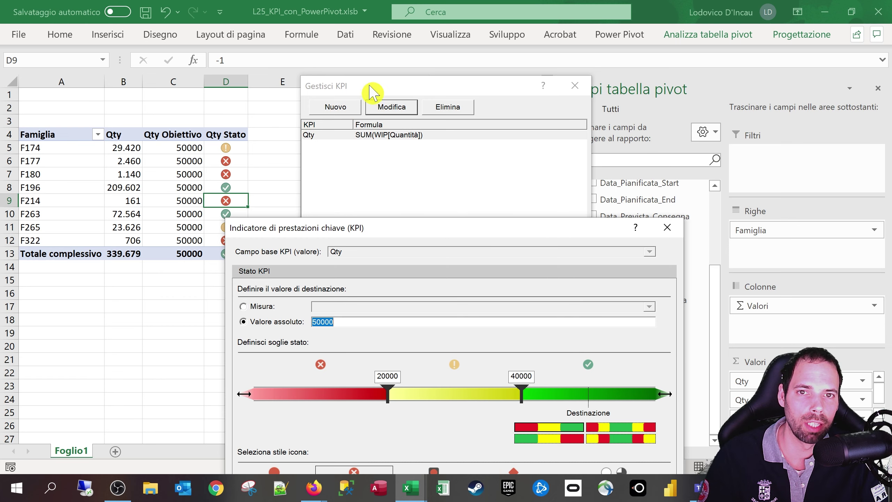
pyautogui.moveTo(395, 229); pyautogui.dragTo(370, 77)
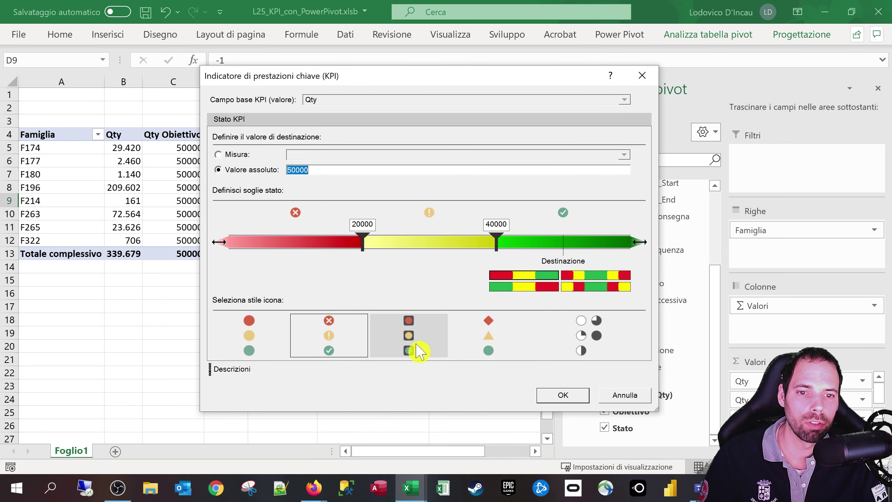
pyautogui.click(487, 337)
pyautogui.click(487, 337)
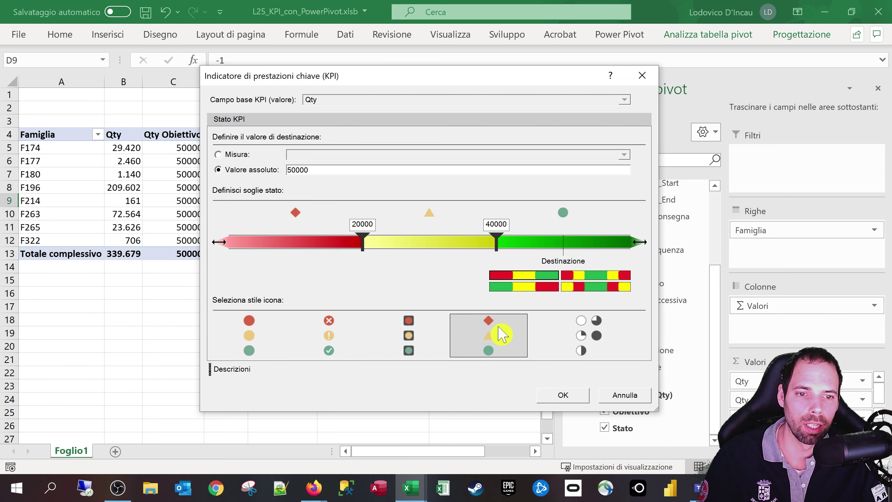
pyautogui.click(576, 397)
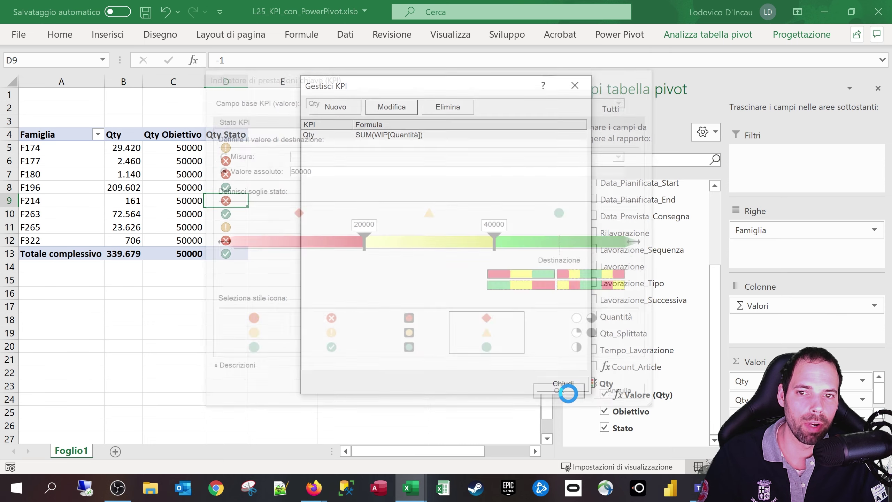
# Close the KPI list and stretch the workbook window to full height.
pyautogui.click(560, 384)
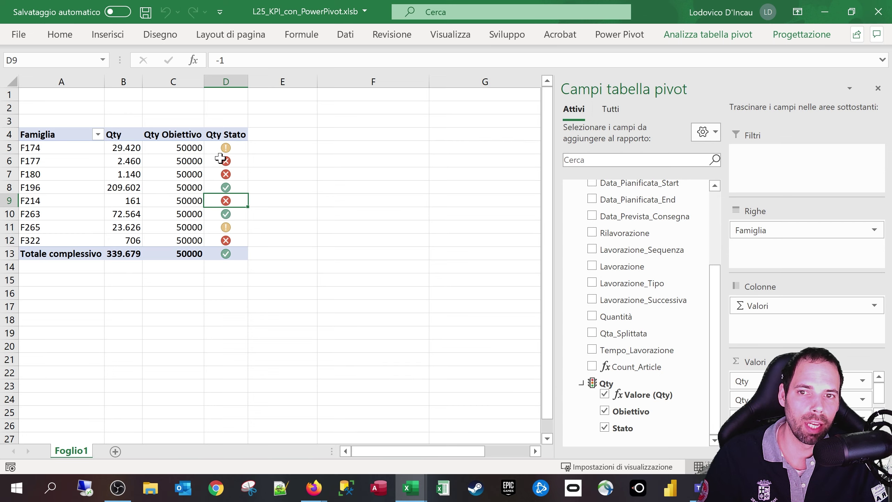
pyautogui.moveTo(228, 144); pyautogui.dragTo(225, 254)
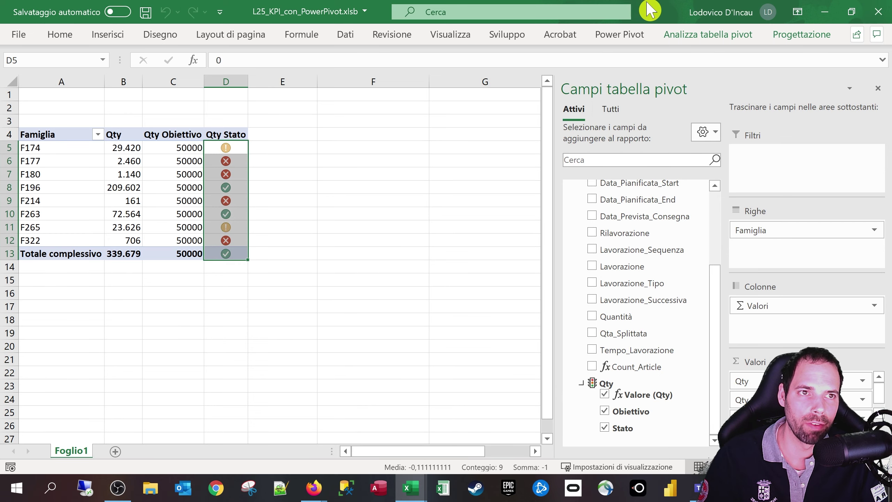
pyautogui.doubleClick(651, 11)
pyautogui.moveTo(508, 372); pyautogui.dragTo(563, 473)
# Swap Qty Stato out of Valori and back to refresh the icons, then maximize Excel.
pyautogui.moveTo(576, 418); pyautogui.dragTo(492, 393)
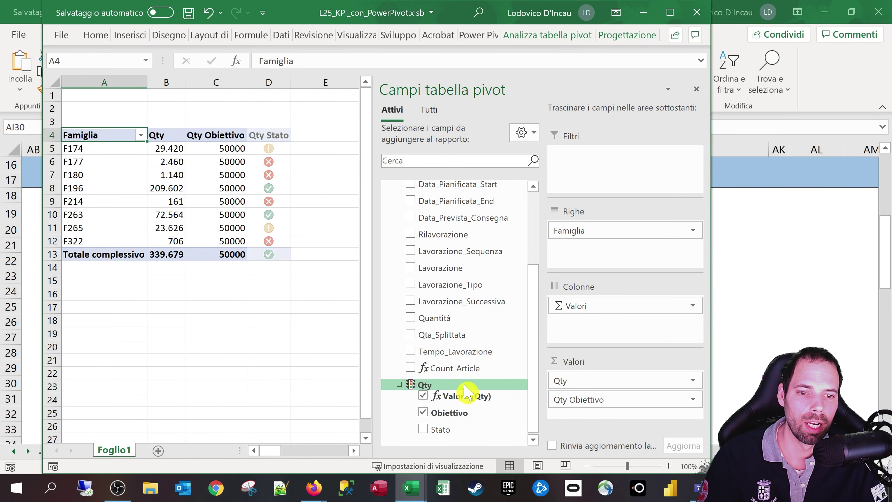
pyautogui.moveTo(438, 429); pyautogui.dragTo(573, 420)
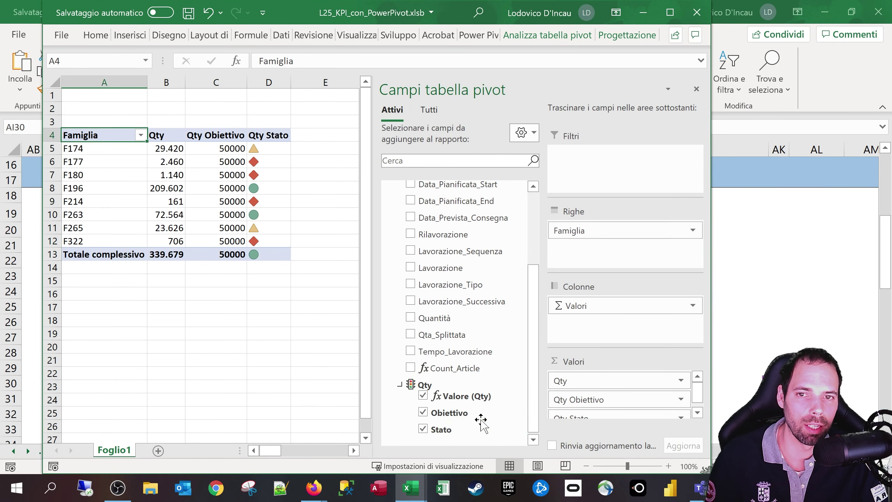
pyautogui.click(269, 125)
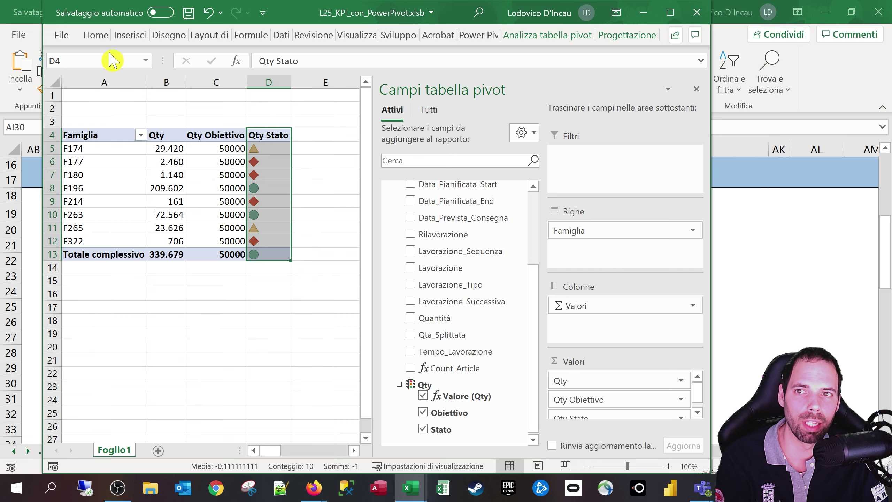
pyautogui.click(95, 35)
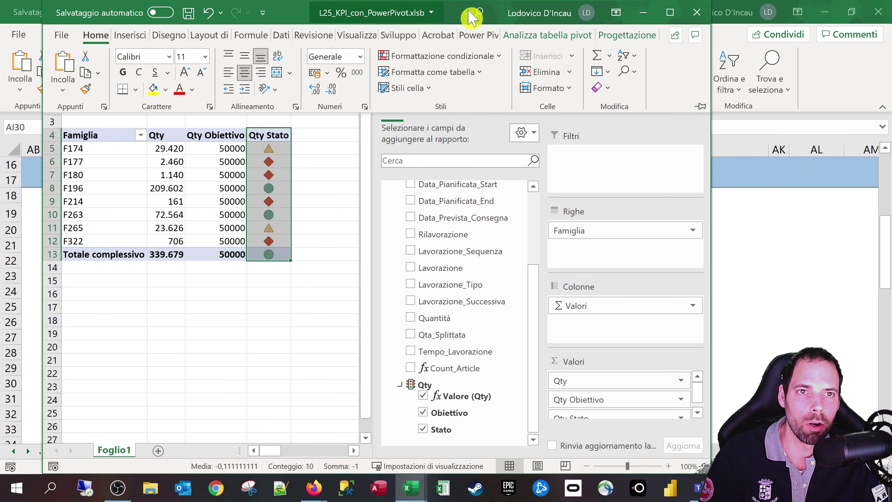
pyautogui.doubleClick(524, 15)
pyautogui.click(619, 35)
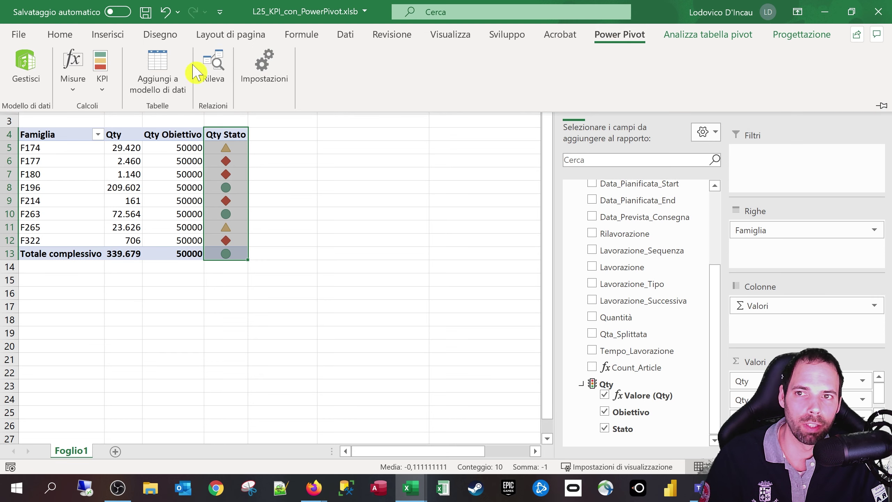
# Review the existing Qty KPI in Gestisci KPI and close it.
pyautogui.click(102, 90)
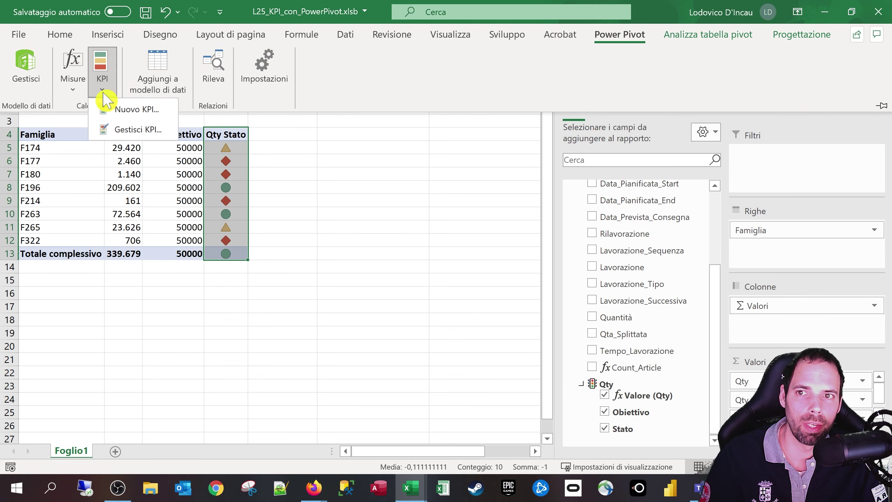
pyautogui.click(125, 130)
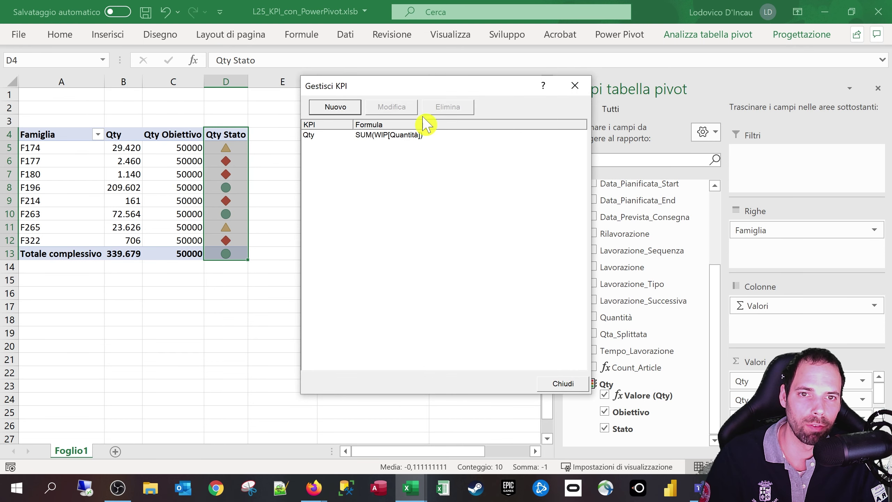
pyautogui.click(567, 384)
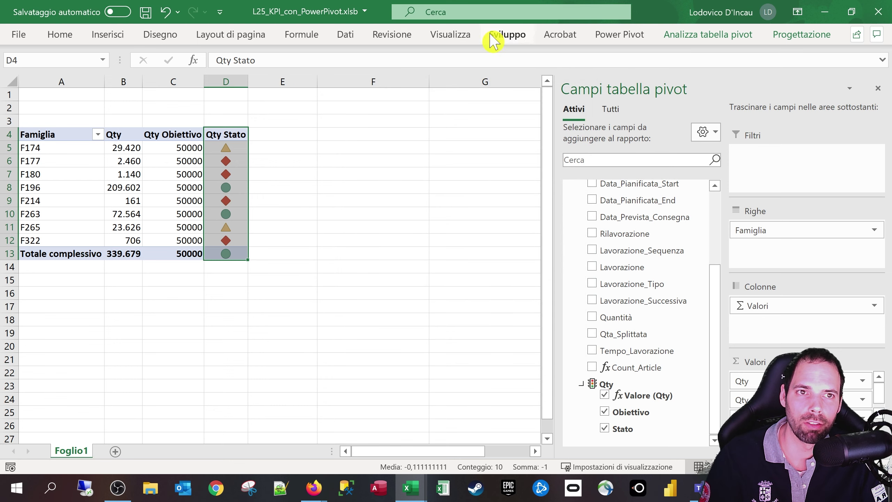
# Inspect the Count_Article measure formula in Gestisci misure, then bring up the KPI options.
pyautogui.click(620, 35)
pyautogui.click(72, 88)
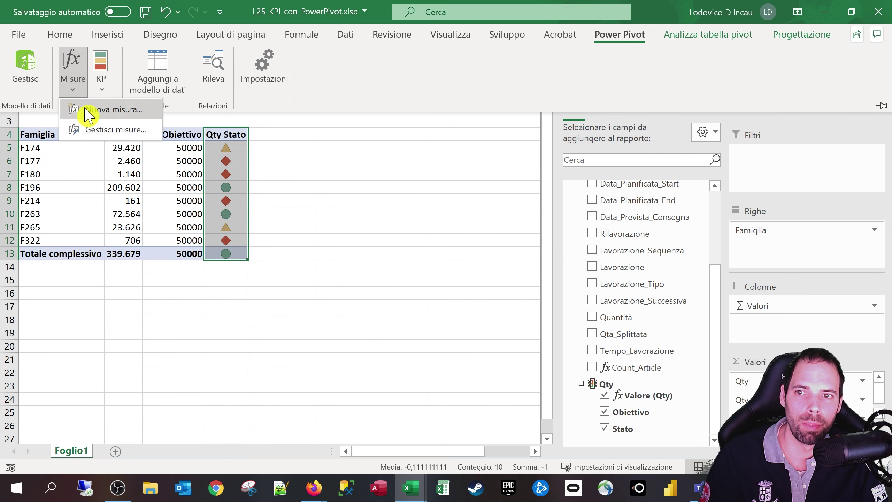
pyautogui.click(75, 128)
pyautogui.click(369, 145)
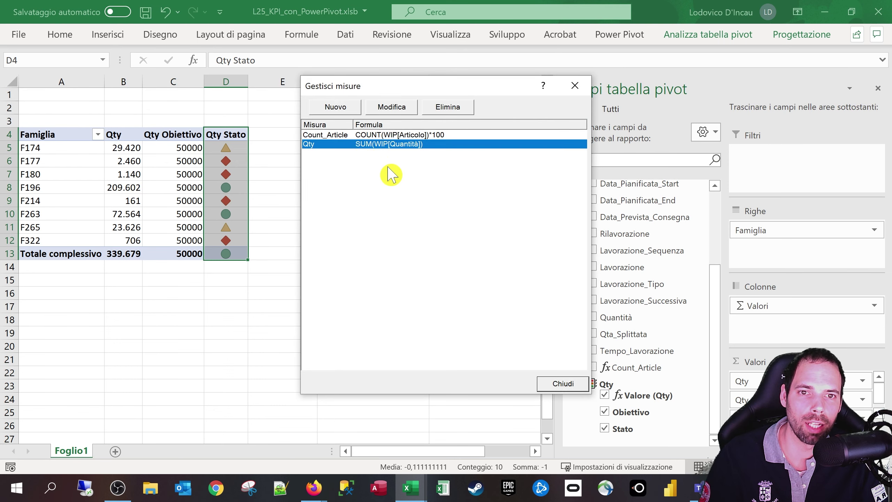
pyautogui.moveTo(438, 93); pyautogui.dragTo(299, 93)
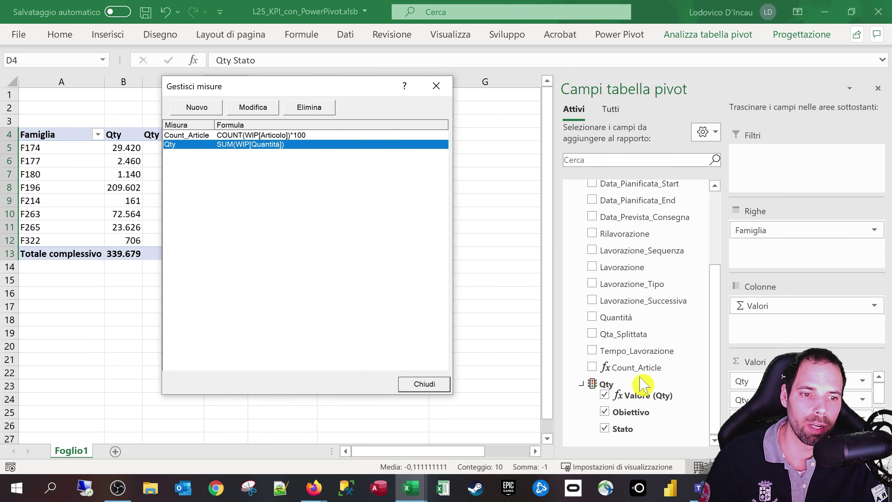
pyautogui.click(422, 384)
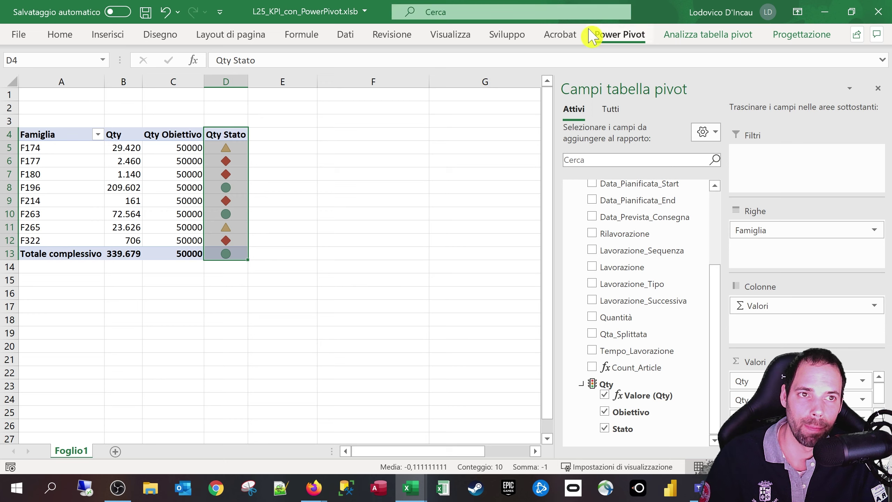
pyautogui.click(615, 34)
pyautogui.click(102, 72)
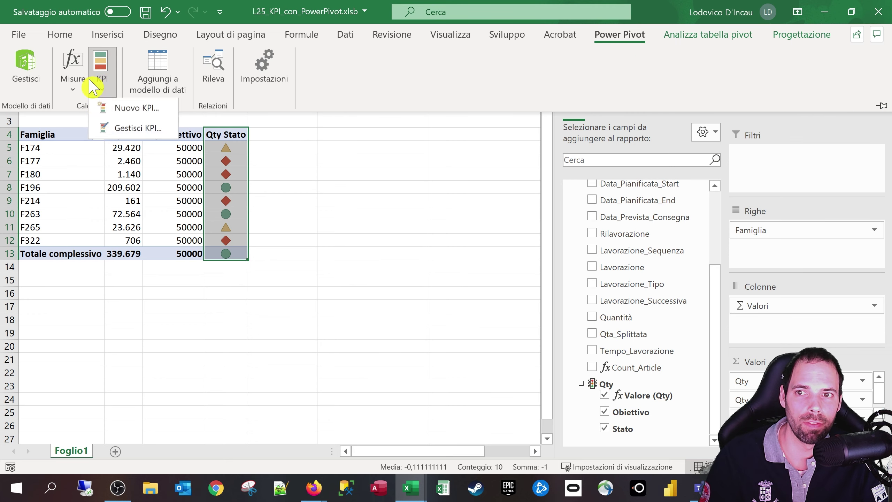
pyautogui.click(107, 112)
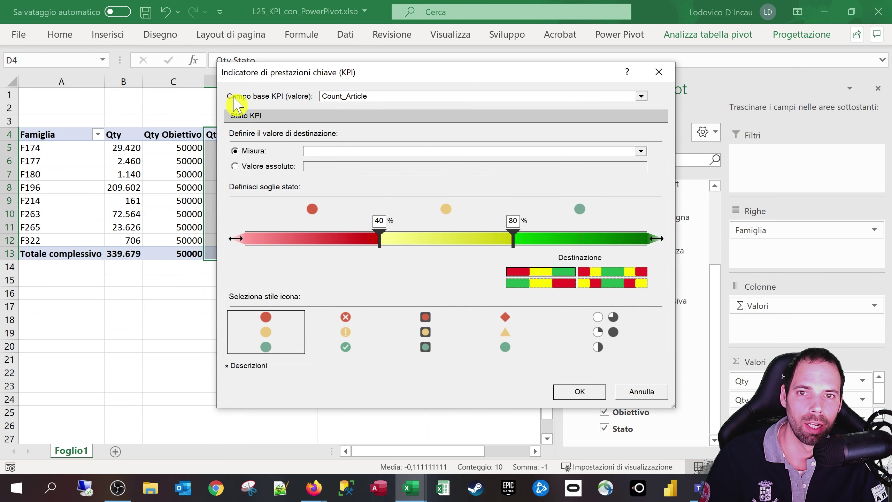
pyautogui.click(364, 96)
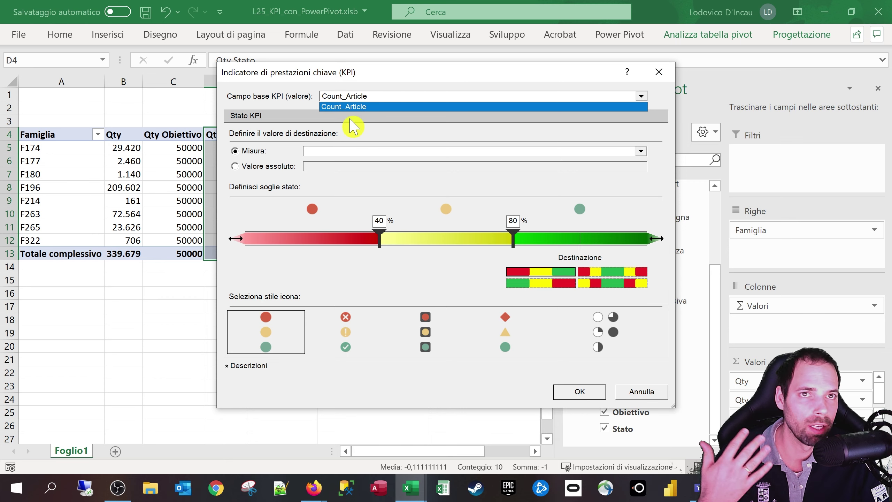
pyautogui.click(276, 109)
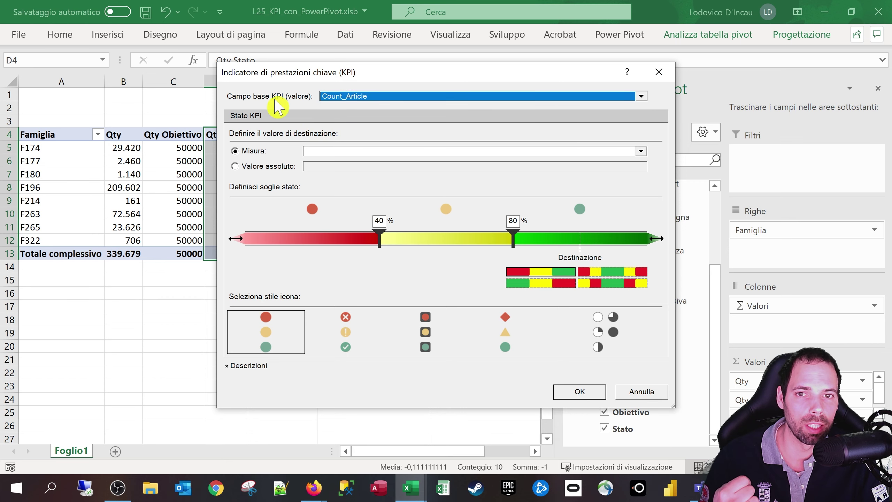
pyautogui.click(659, 72)
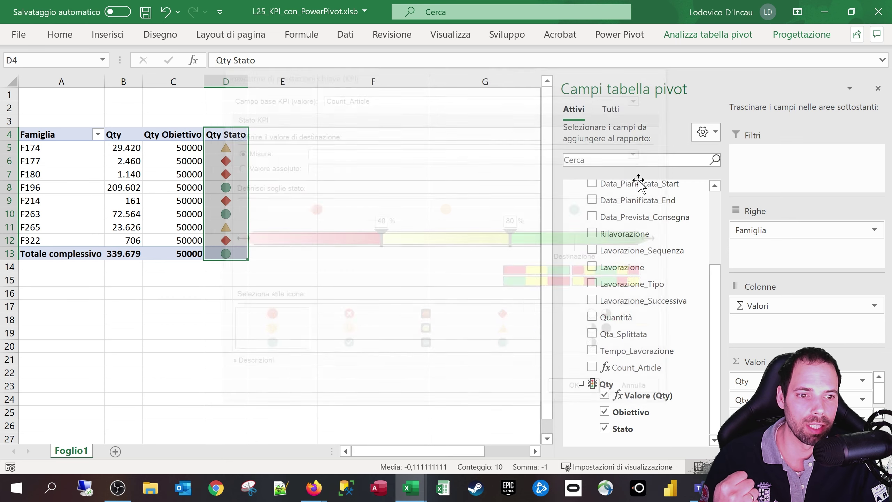
pyautogui.rightClick(630, 429)
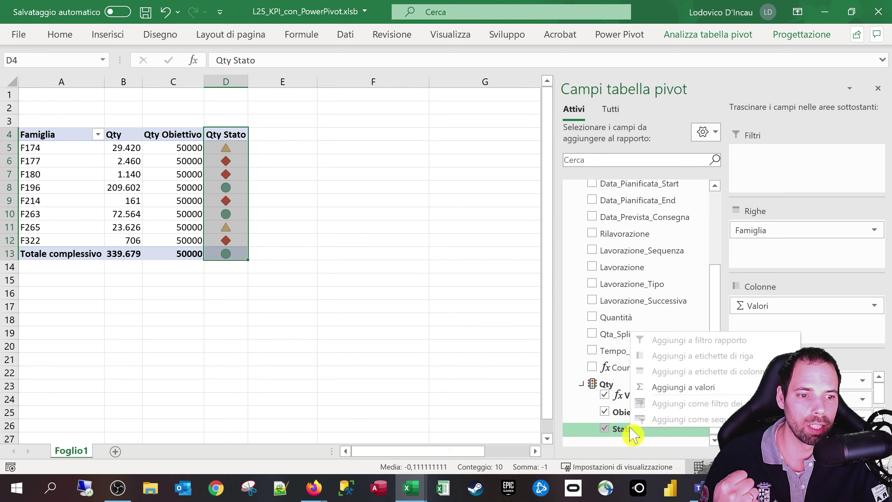
pyautogui.click(689, 387)
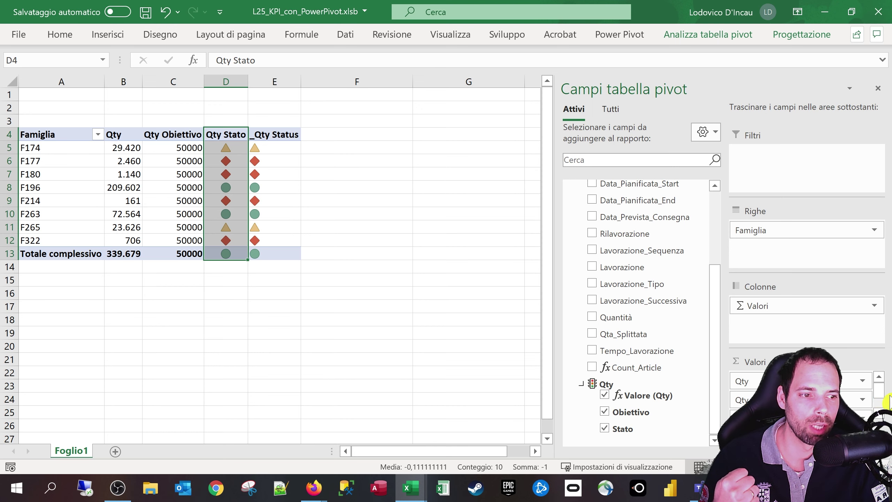
pyautogui.hotkey('ctrl', 'z')
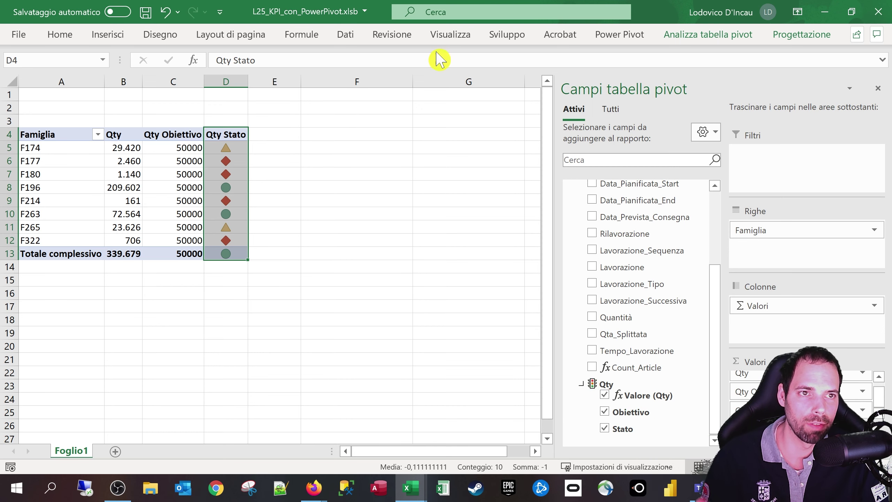
# Edit the Qty KPI so its target is the Count_Article measure instead of 50000.
pyautogui.click(619, 35)
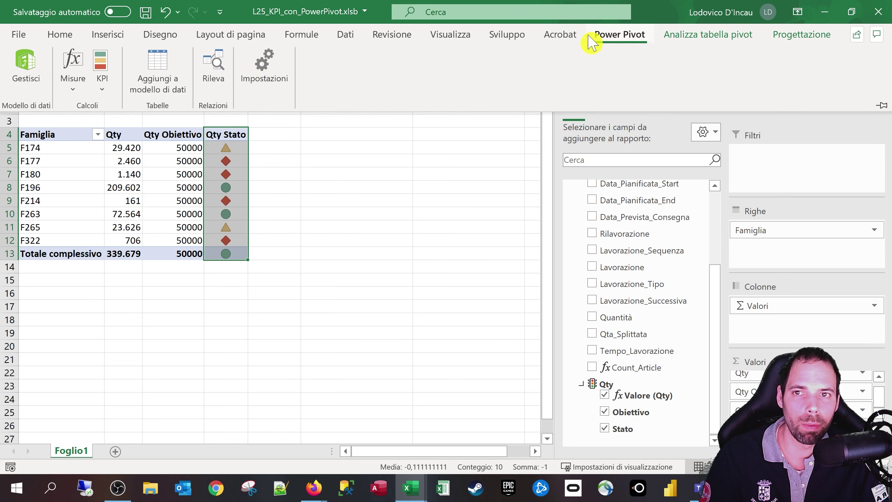
pyautogui.click(109, 103)
pyautogui.click(118, 128)
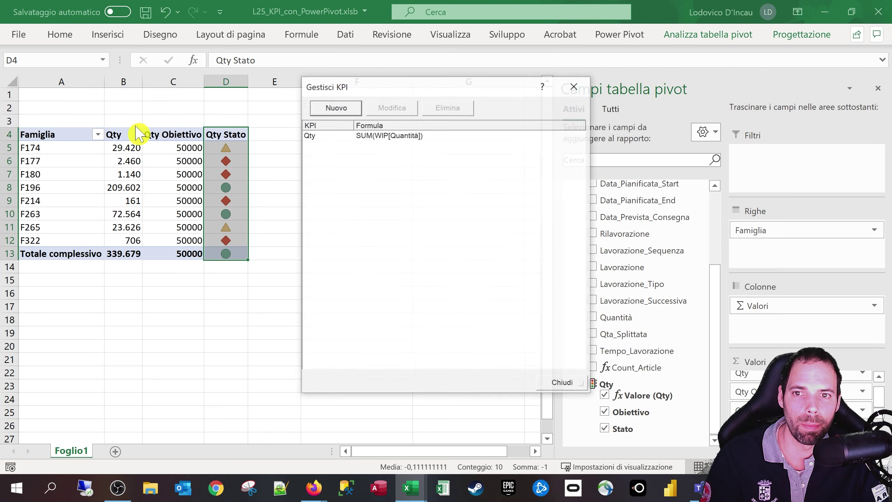
pyautogui.click(364, 137)
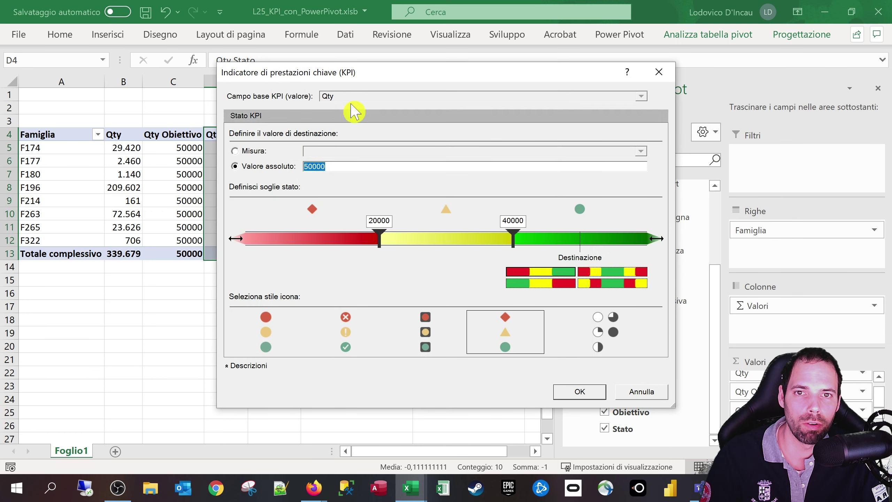
pyautogui.moveTo(349, 77); pyautogui.dragTo(429, 69)
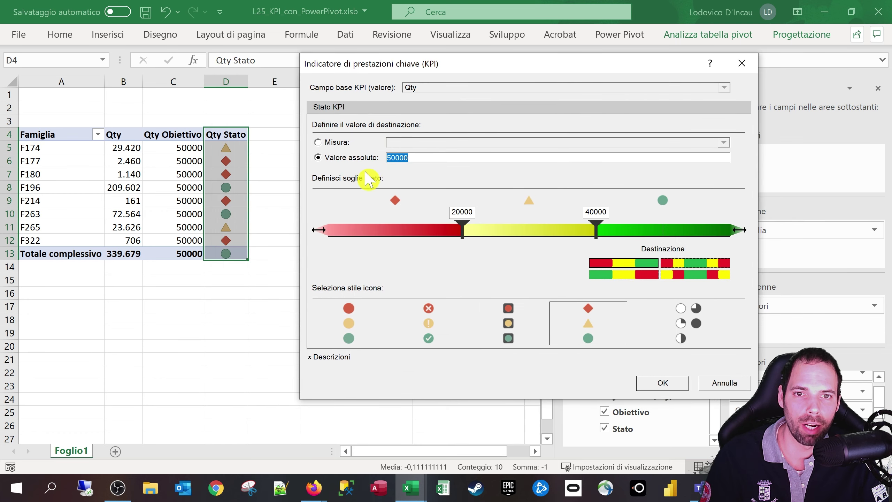
pyautogui.click(337, 141)
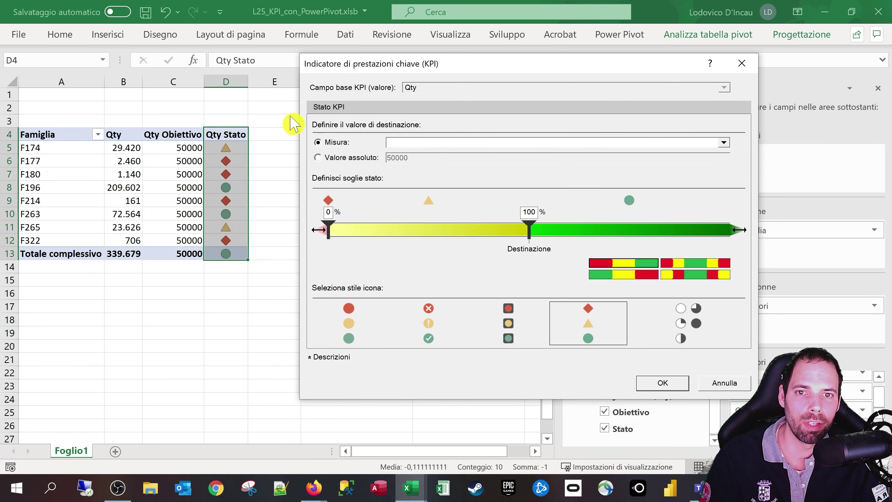
pyautogui.click(723, 143)
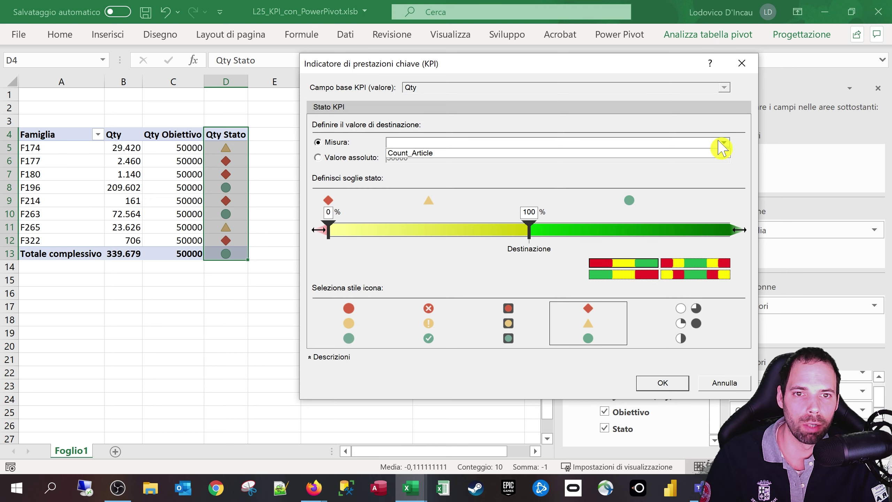
pyautogui.click(409, 153)
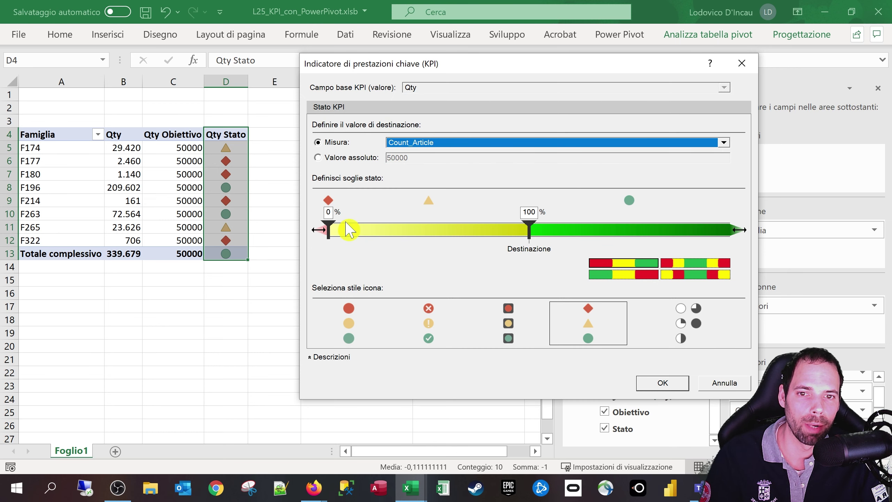
# Set the status thresholds to 62% and 133% and apply the KPI changes.
pyautogui.moveTo(329, 234); pyautogui.dragTo(420, 236)
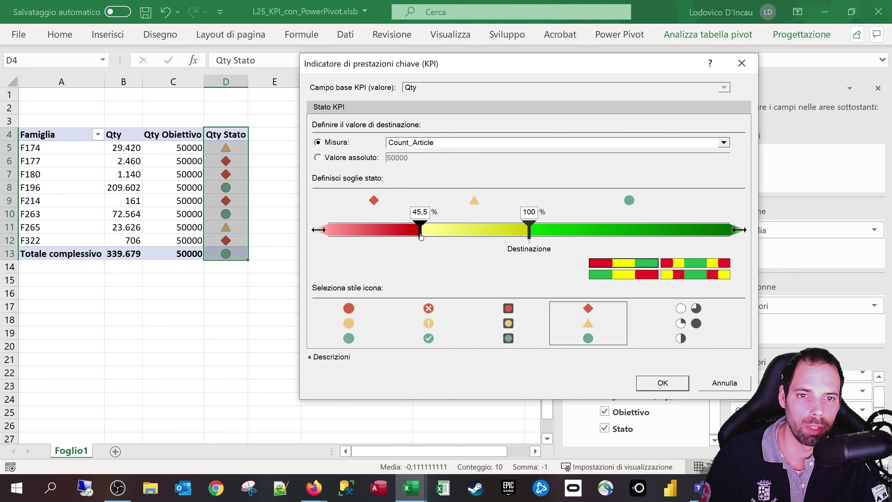
pyautogui.moveTo(529, 229); pyautogui.dragTo(597, 229)
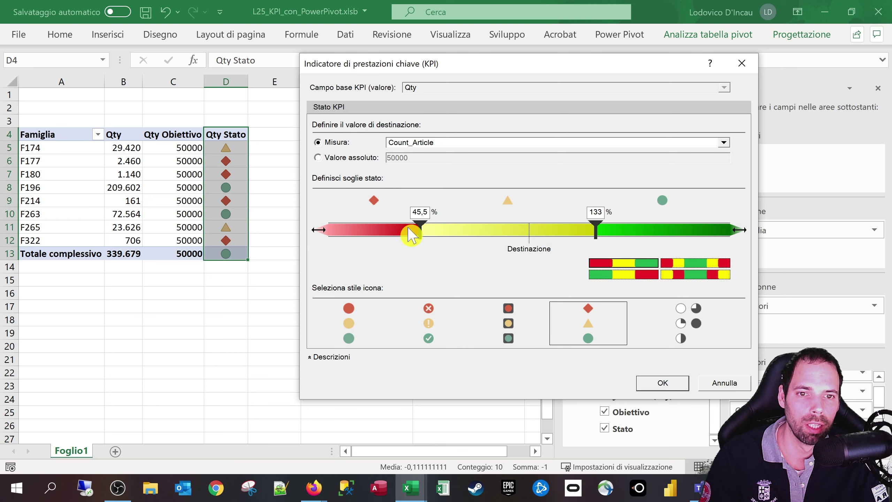
pyautogui.moveTo(411, 236); pyautogui.dragTo(453, 235)
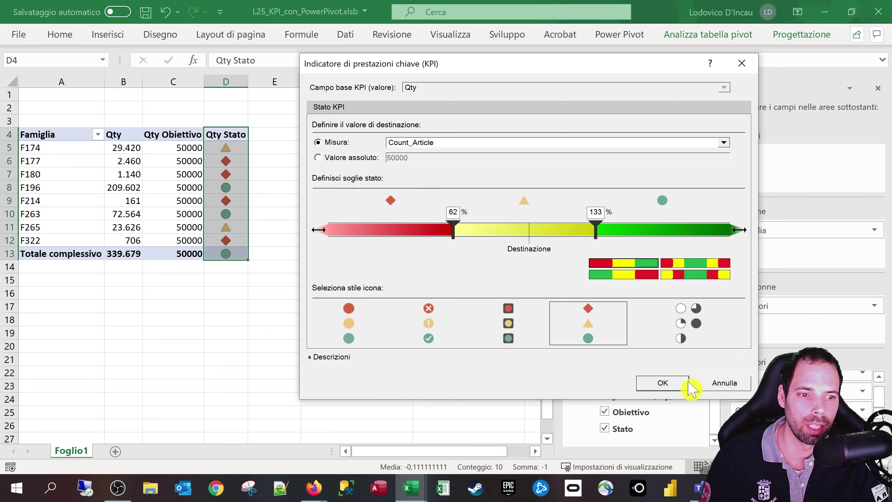
pyautogui.click(666, 383)
# Reopen the Qty KPI settings from Gestisci KPI, keeping the Qty Stato column visible.
pyautogui.click(566, 384)
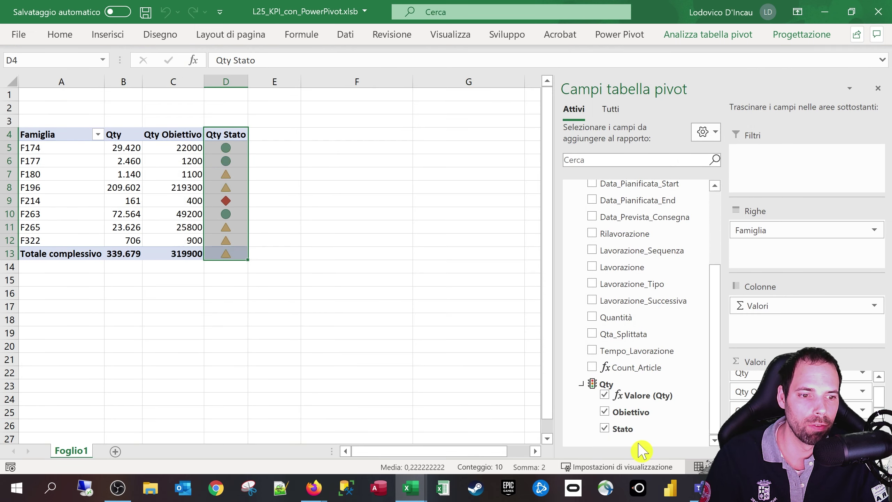
pyautogui.moveTo(170, 144); pyautogui.dragTo(208, 239)
pyautogui.click(620, 34)
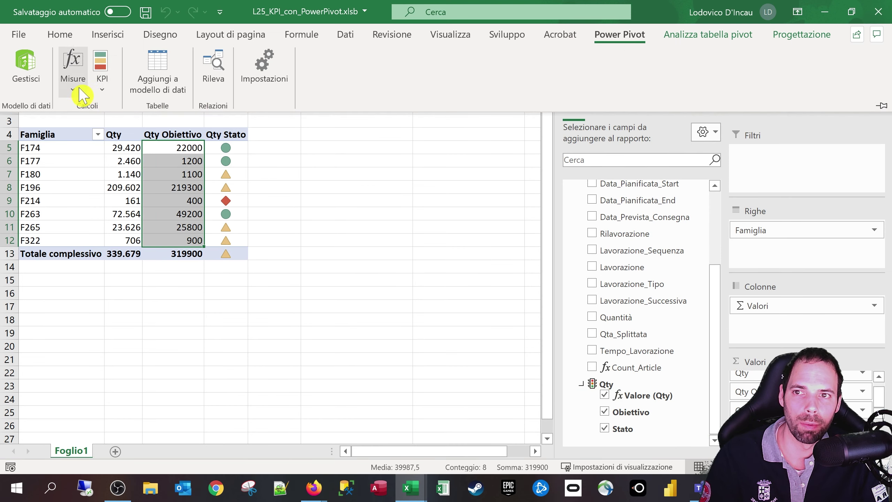
pyautogui.click(102, 69)
pyautogui.click(130, 125)
pyautogui.click(386, 136)
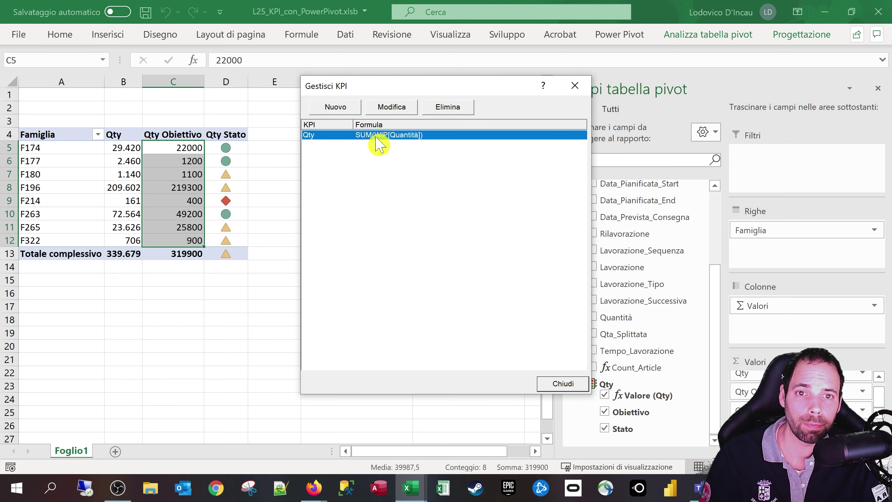
pyautogui.click(391, 107)
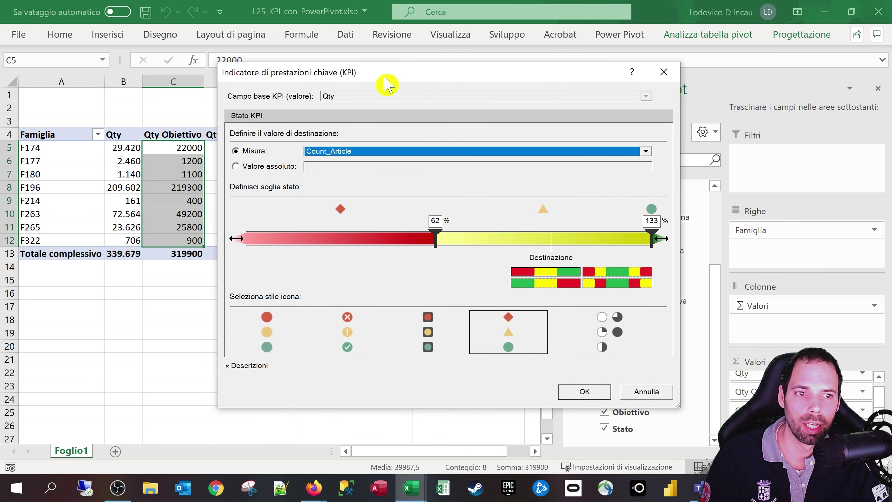
pyautogui.moveTo(385, 81); pyautogui.dragTo(414, 82)
# Lower the threshold sliders and rescale the threshold bar's range.
pyautogui.moveTo(461, 242); pyautogui.dragTo(376, 243)
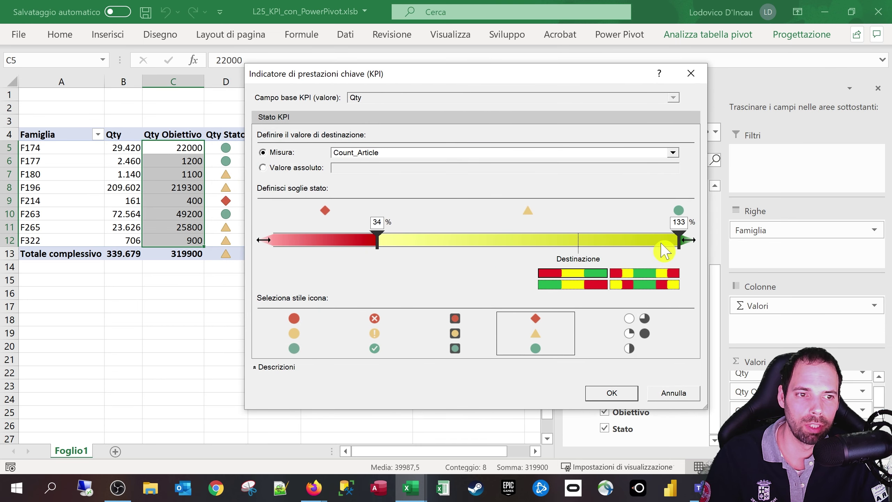
pyautogui.moveTo(678, 243); pyautogui.dragTo(599, 242)
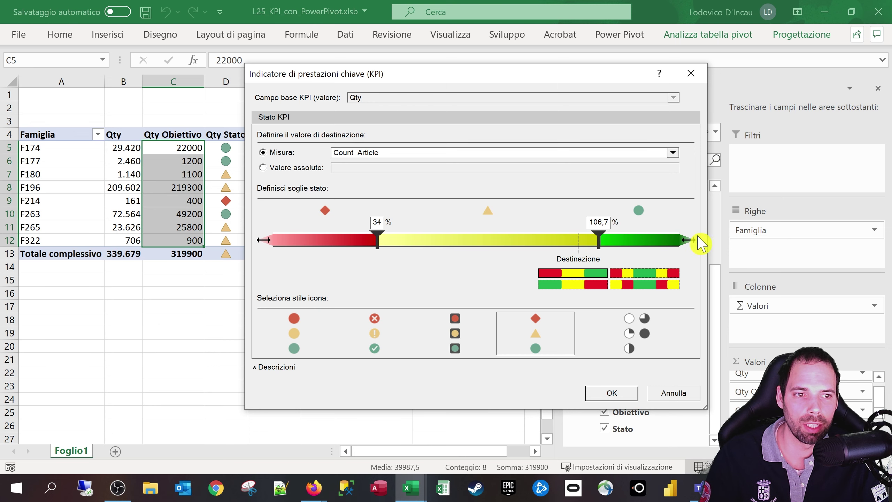
pyautogui.moveTo(691, 245)
pyautogui.mouseDown()
pyautogui.moveTo(671, 246)
pyautogui.moveTo(727, 244)
pyautogui.moveTo(684, 245)
pyautogui.moveTo(699, 243)
pyautogui.mouseUp()
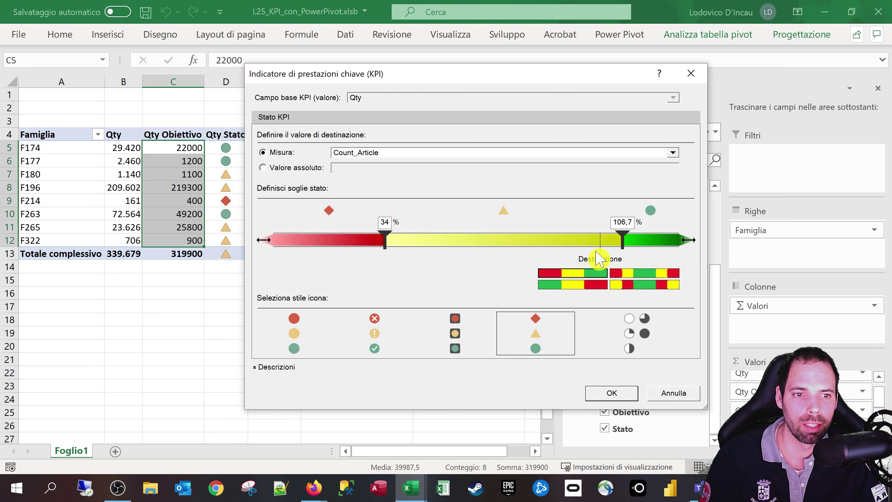
pyautogui.moveTo(688, 242)
pyautogui.mouseDown()
pyautogui.moveTo(677, 243)
pyautogui.moveTo(717, 247)
pyautogui.moveTo(685, 243)
pyautogui.mouseUp()
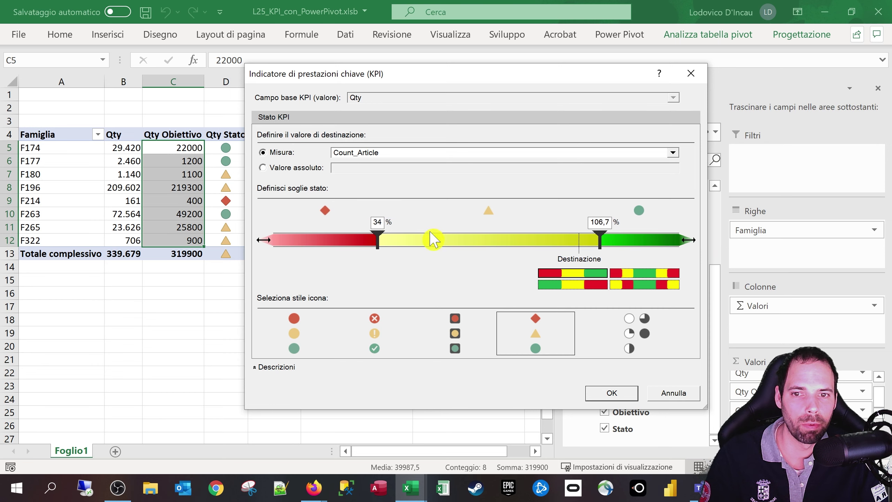
pyautogui.moveTo(267, 240)
pyautogui.mouseDown()
pyautogui.moveTo(288, 242)
pyautogui.moveTo(279, 243)
pyautogui.mouseUp()
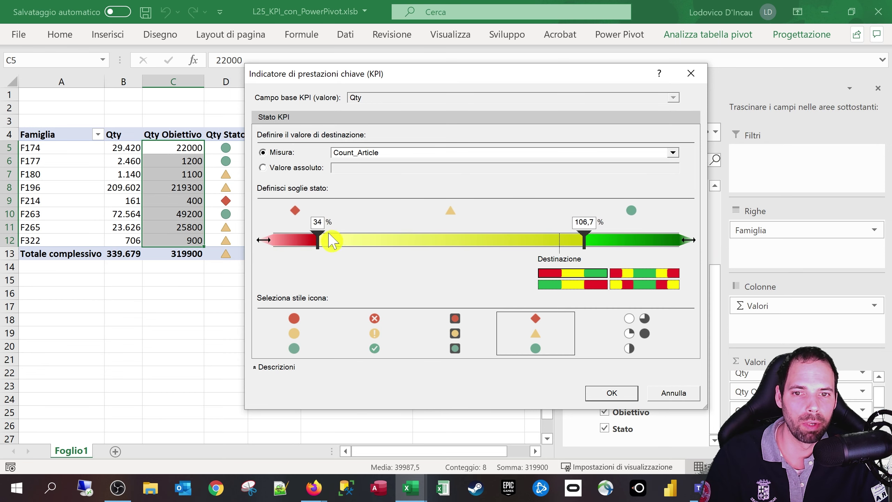
pyautogui.moveTo(687, 245); pyautogui.dragTo(688, 242)
# Set the Qty KPI status thresholds to 80% and 120%.
pyautogui.moveTo(306, 241); pyautogui.dragTo(420, 243)
pyautogui.moveTo(493, 243); pyautogui.dragTo(562, 245)
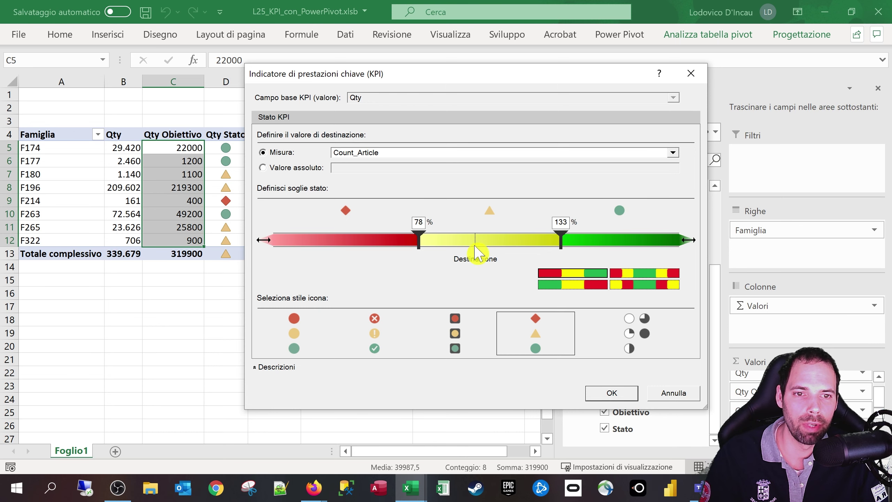
pyautogui.moveTo(563, 240); pyautogui.dragTo(479, 244)
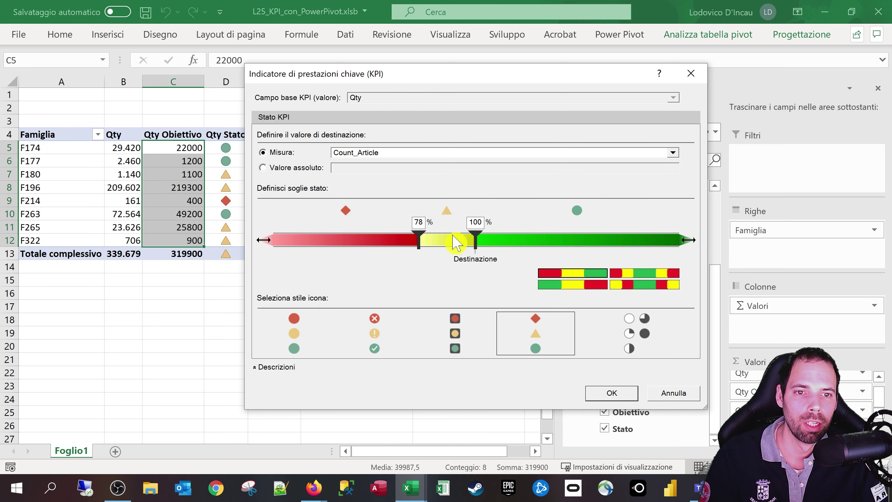
pyautogui.moveTo(481, 246); pyautogui.dragTo(530, 245)
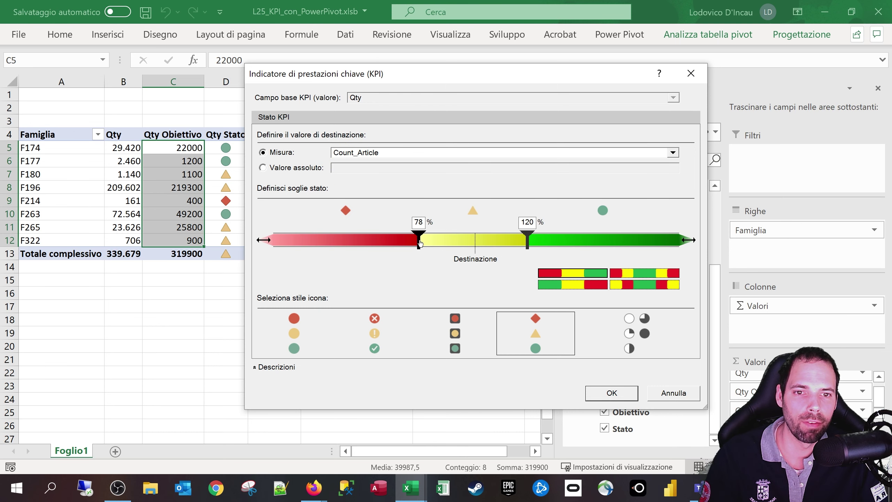
pyautogui.moveTo(420, 244); pyautogui.dragTo(424, 245)
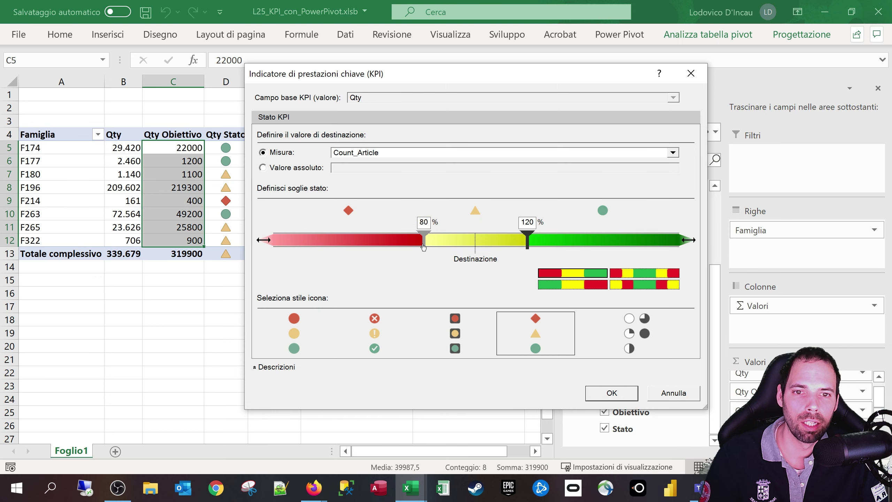
pyautogui.moveTo(425, 245); pyautogui.dragTo(379, 247)
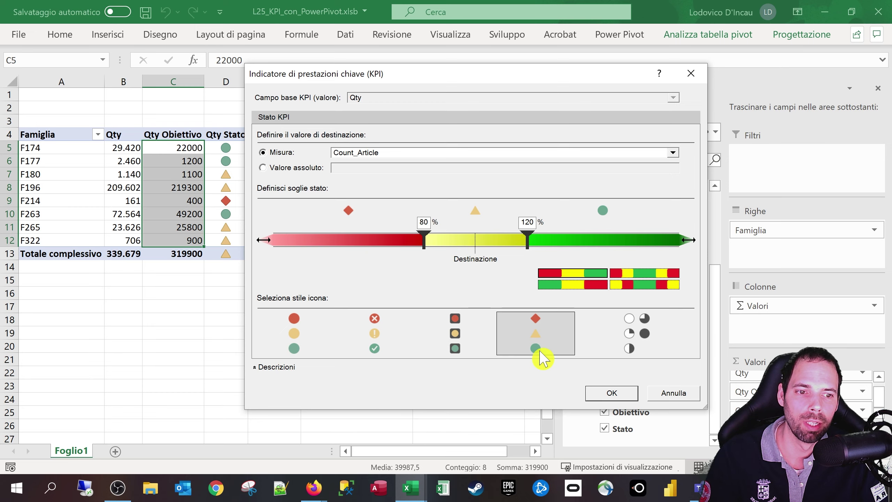
# Apply the 80/120% thresholds and toggle Qty Stato off and on to refresh icons.
pyautogui.click(611, 393)
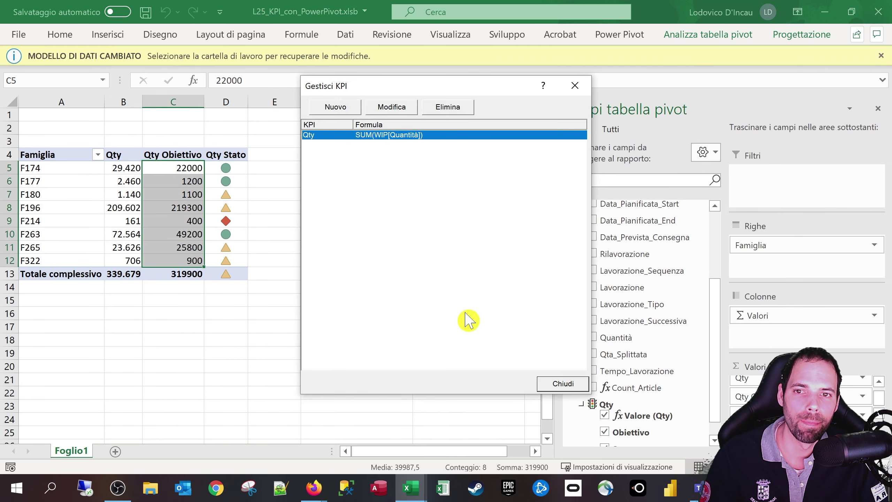
pyautogui.click(567, 384)
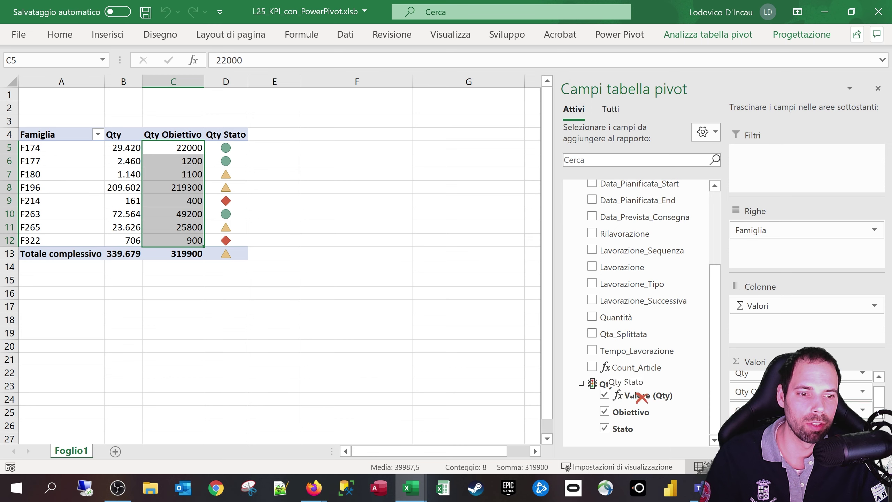
pyautogui.click(620, 428)
pyautogui.click(621, 428)
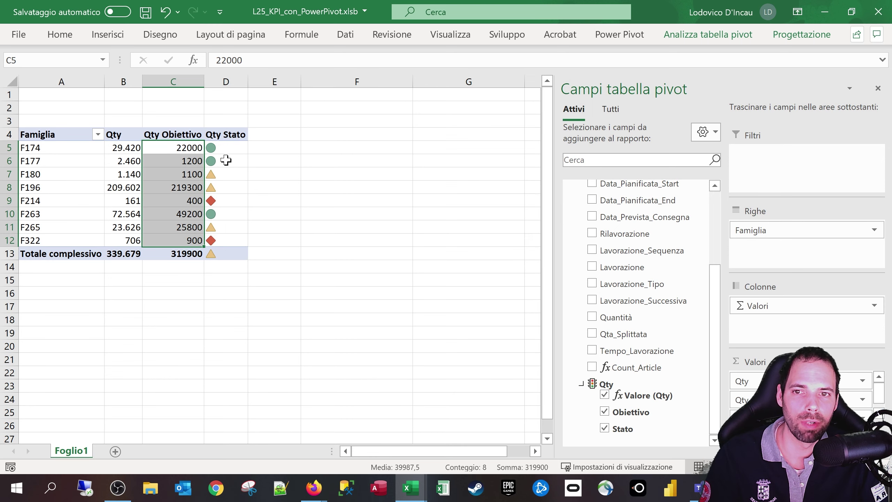
# Centre the Qty Stato icons in D4:D13.
pyautogui.click(224, 128)
pyautogui.click(68, 38)
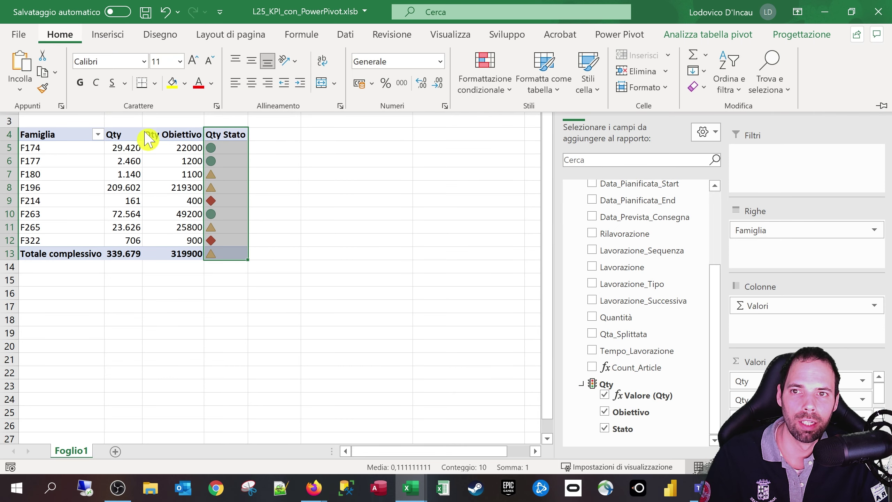
pyautogui.click(252, 83)
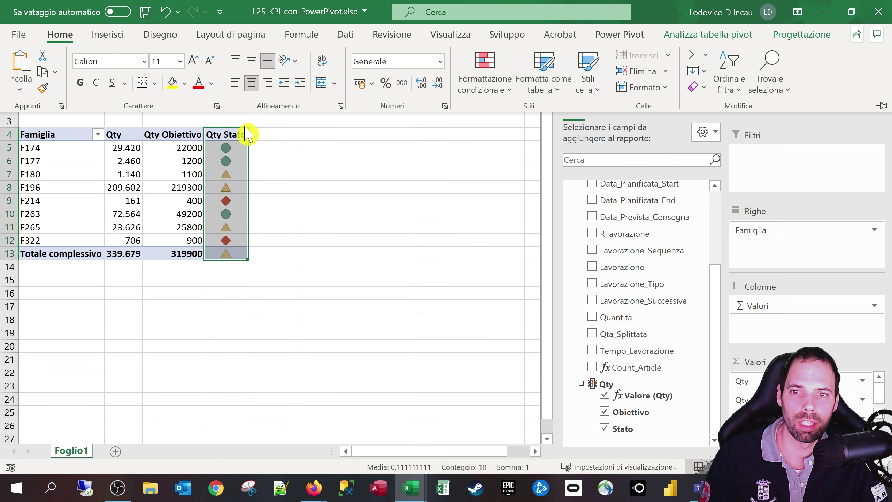
# Check quantities, targets and status for F174, F180 and F263, then return to A4.
pyautogui.click(227, 148)
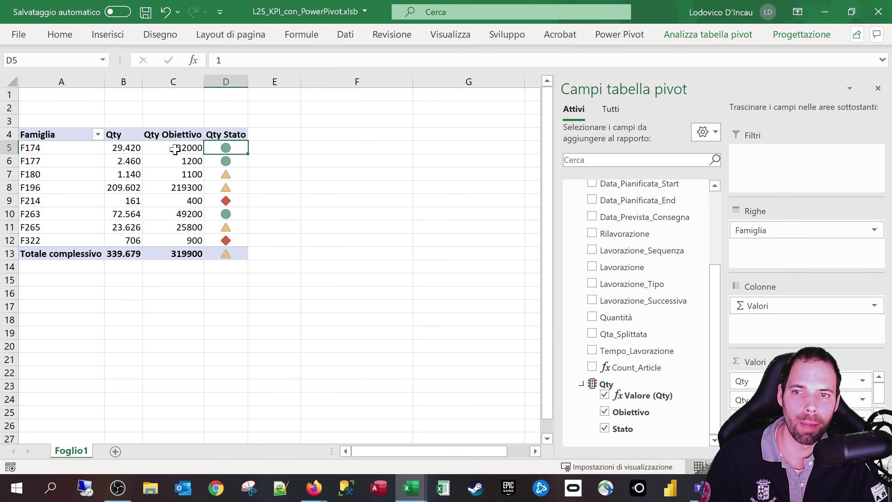
pyautogui.click(191, 149)
pyautogui.click(119, 147)
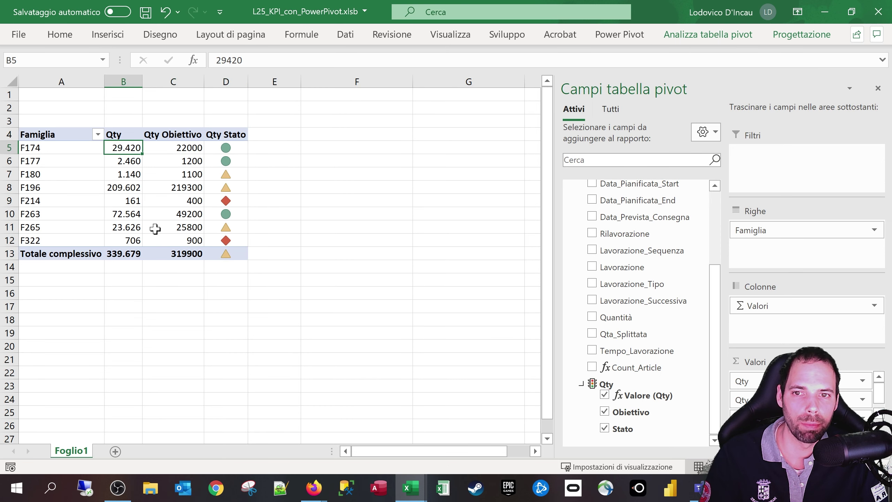
pyautogui.moveTo(179, 147); pyautogui.dragTo(174, 172)
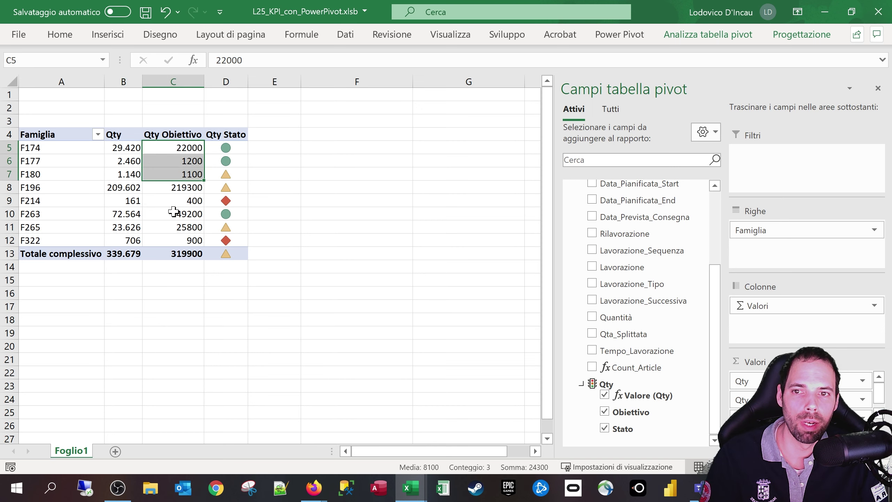
pyautogui.click(173, 212)
pyautogui.click(119, 174)
pyautogui.click(193, 176)
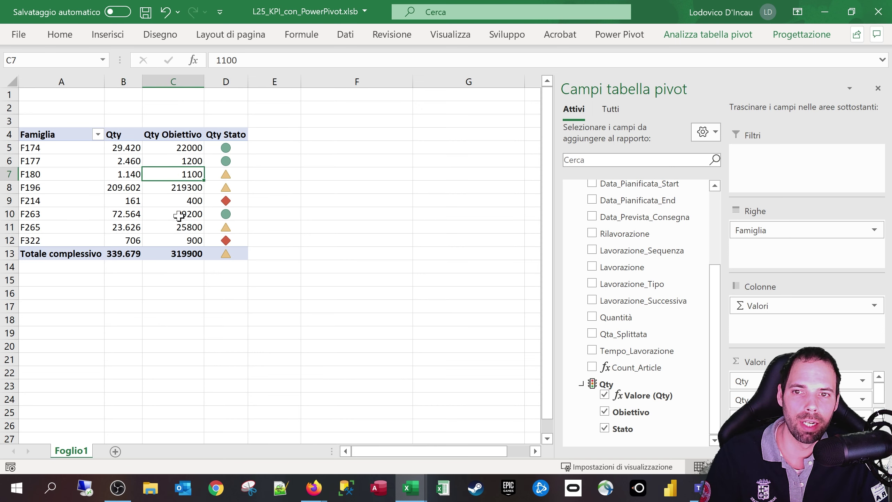
pyautogui.click(115, 175)
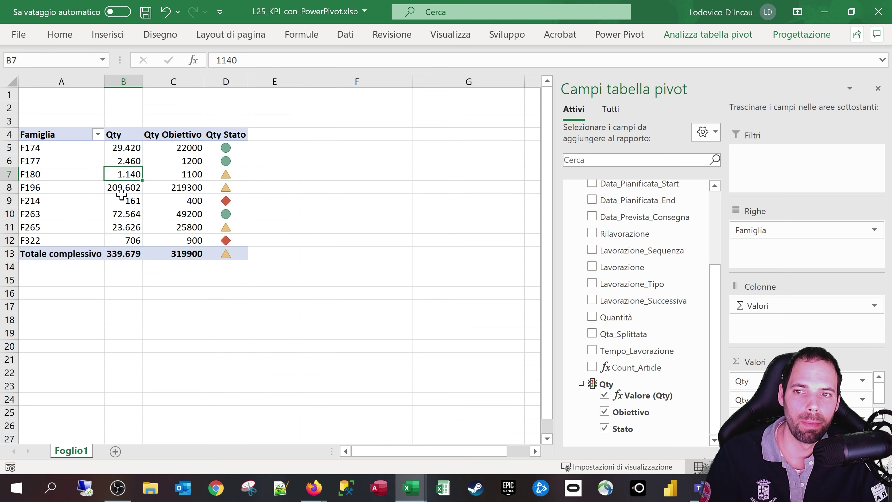
pyautogui.click(225, 174)
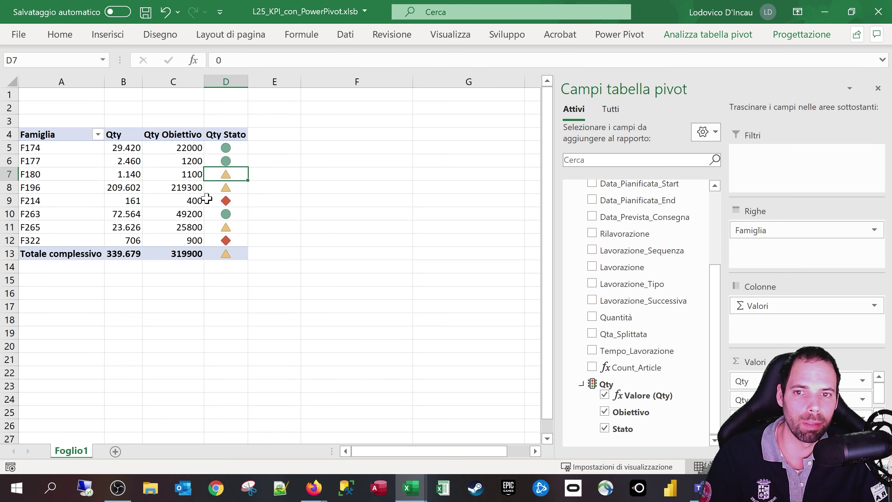
pyautogui.hotkey('ctrl', 'Up')
pyautogui.hotkey('ctrl', 'Left')
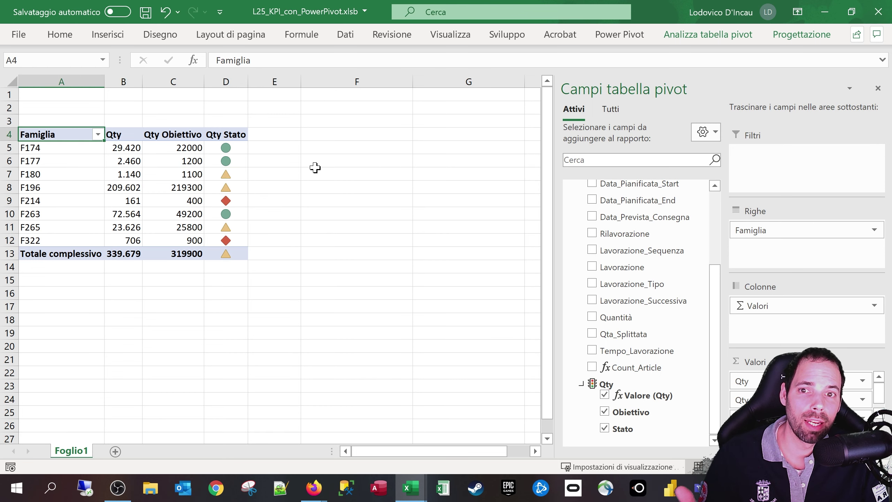